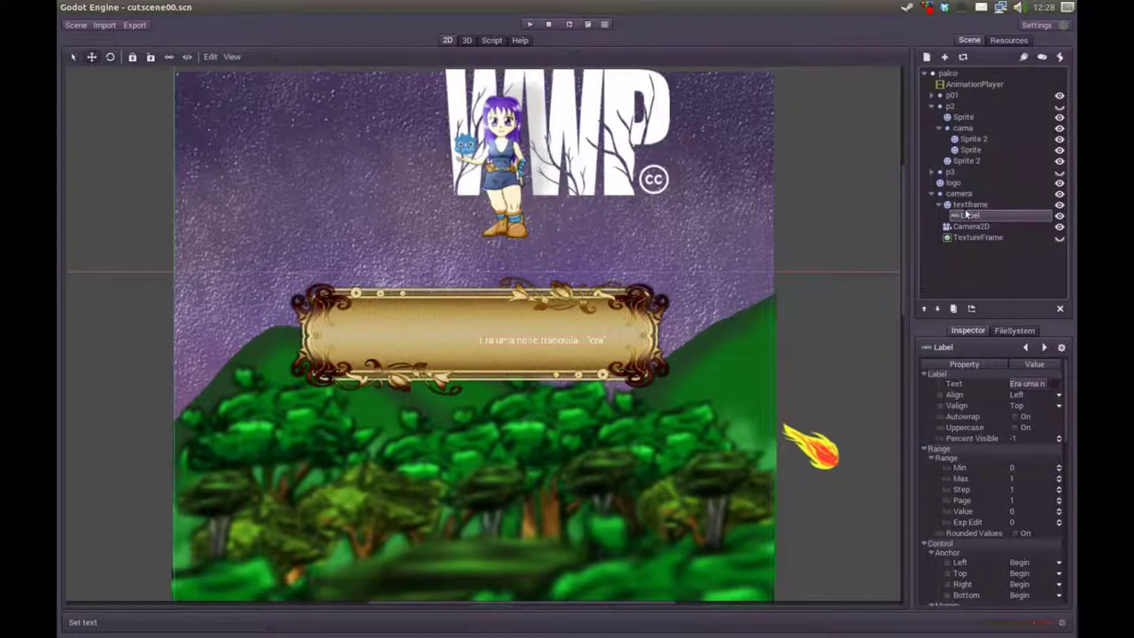
- Reparent the Label node under the textframe node in the Scene dock
click(959, 206)
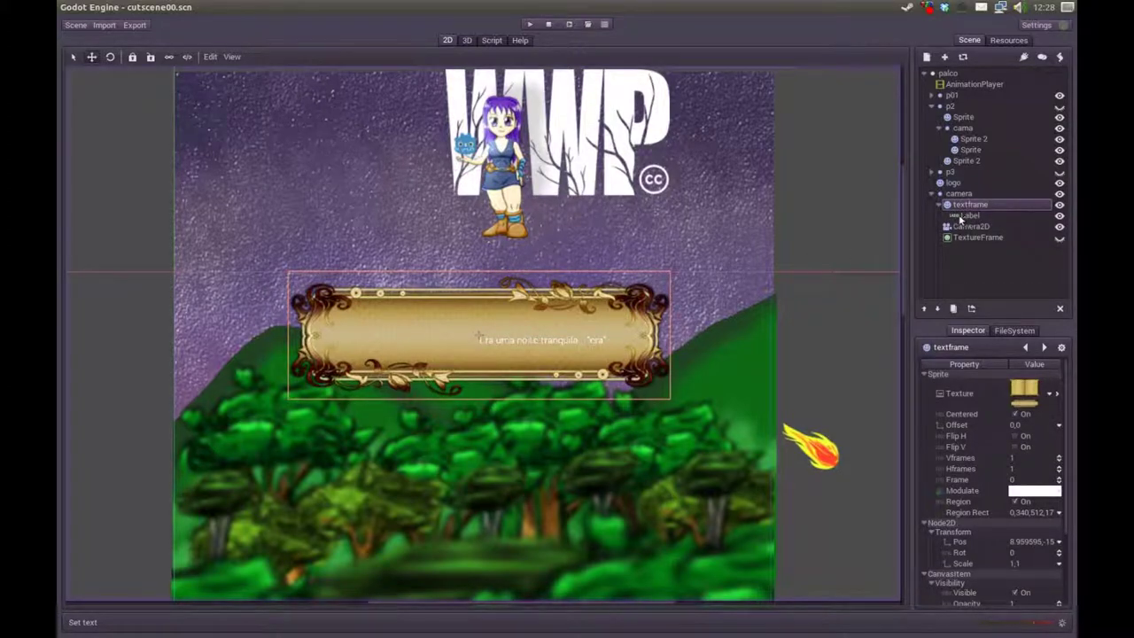
click(960, 217)
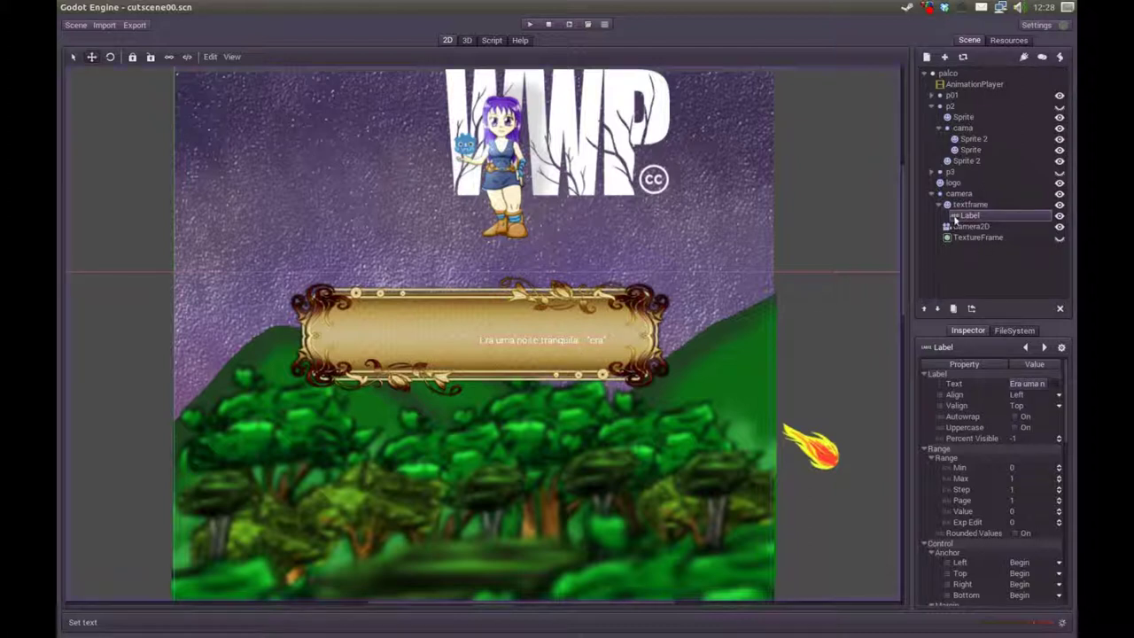
drag(959, 216, 966, 216)
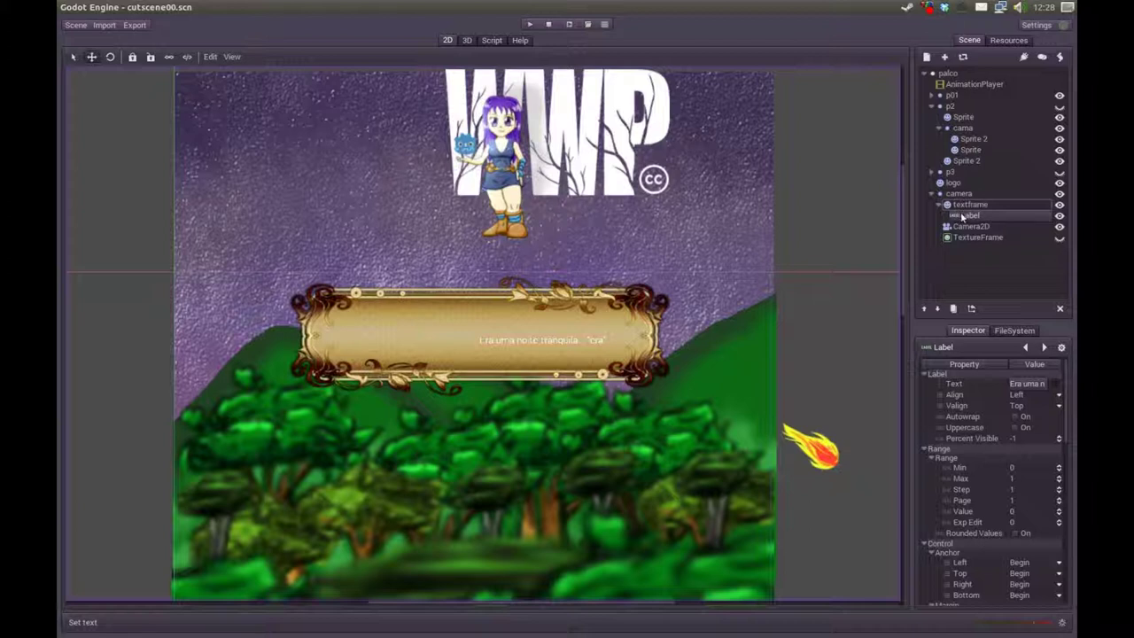
- Shift the scroll textframe slightly lower and to the right on the canvas
middle_drag(661, 289, 672, 282)
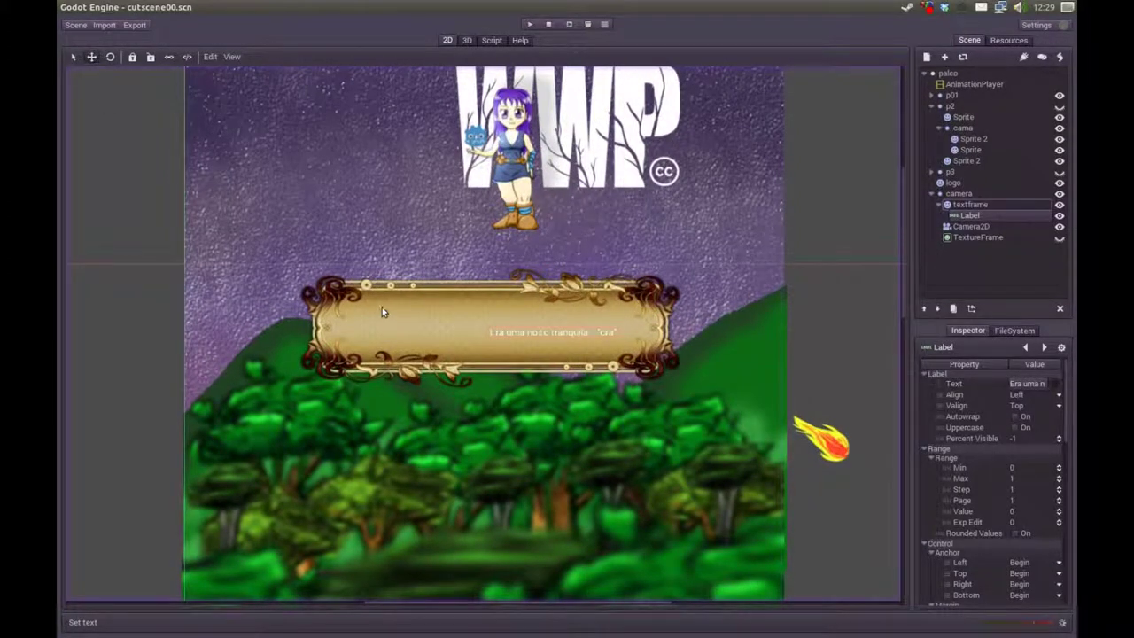
drag(468, 312, 453, 349)
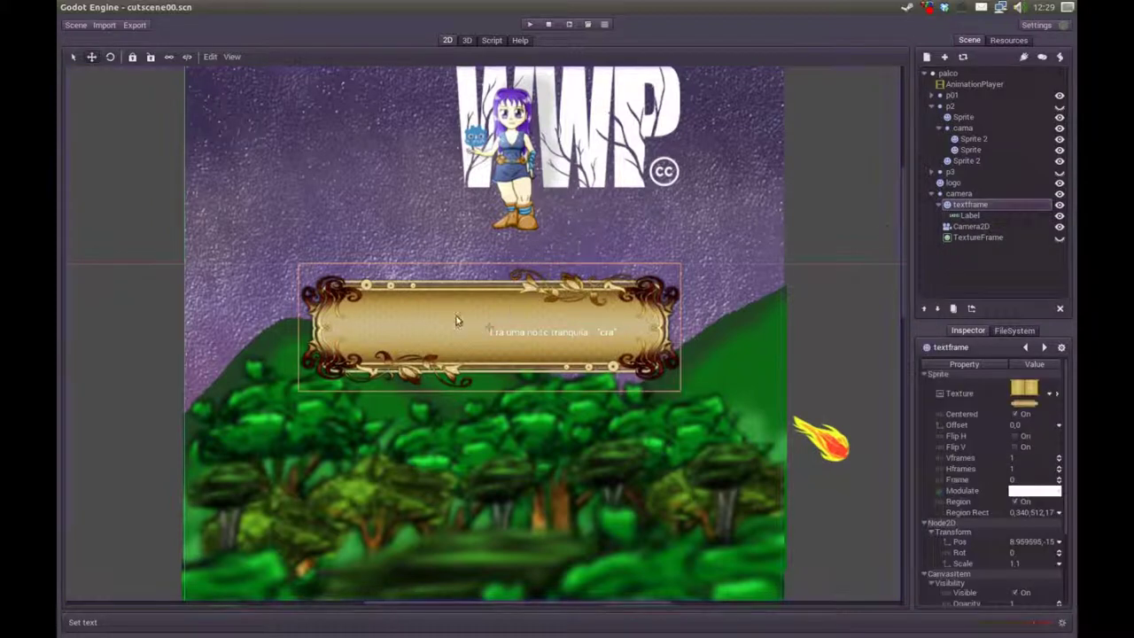
drag(359, 373, 384, 344)
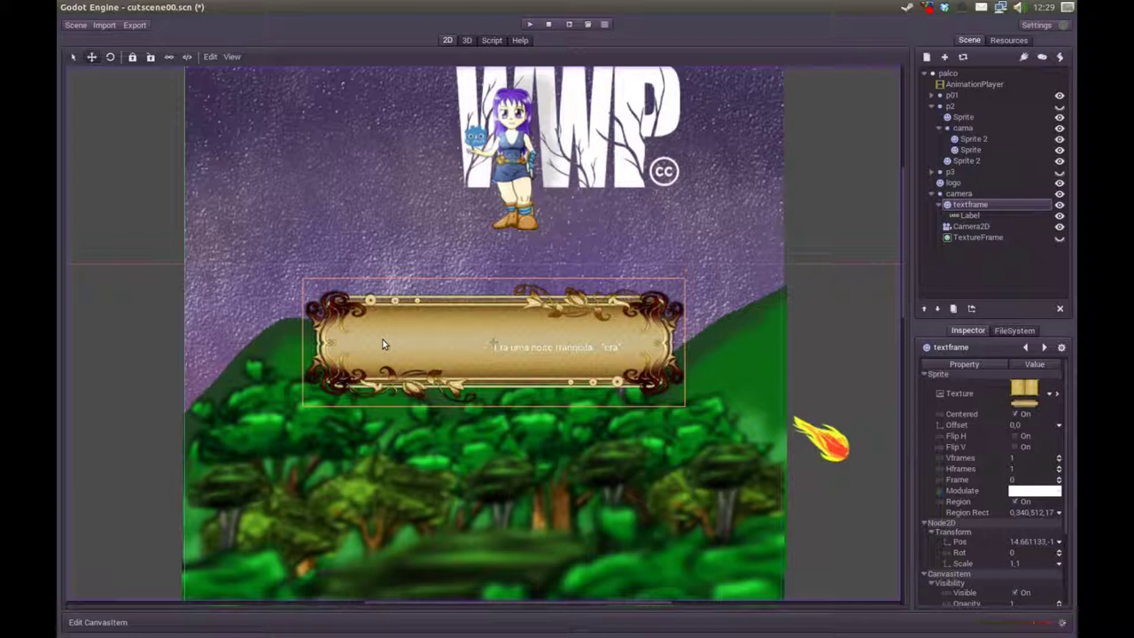
key(alt+Tab)
key(alt+Tab)
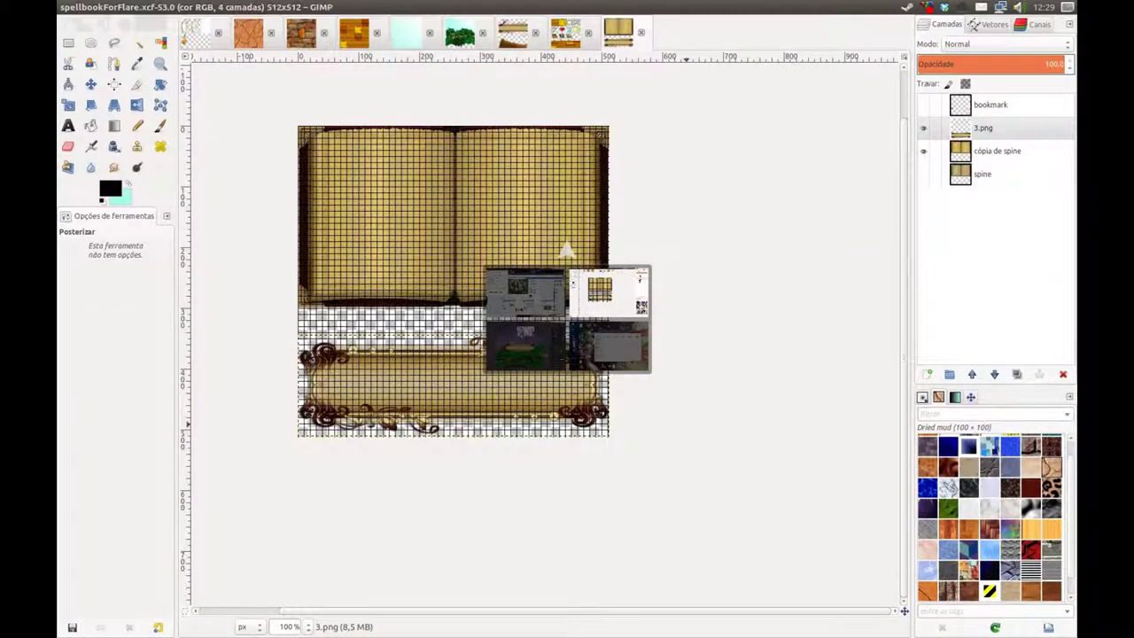
key(alt+Tab)
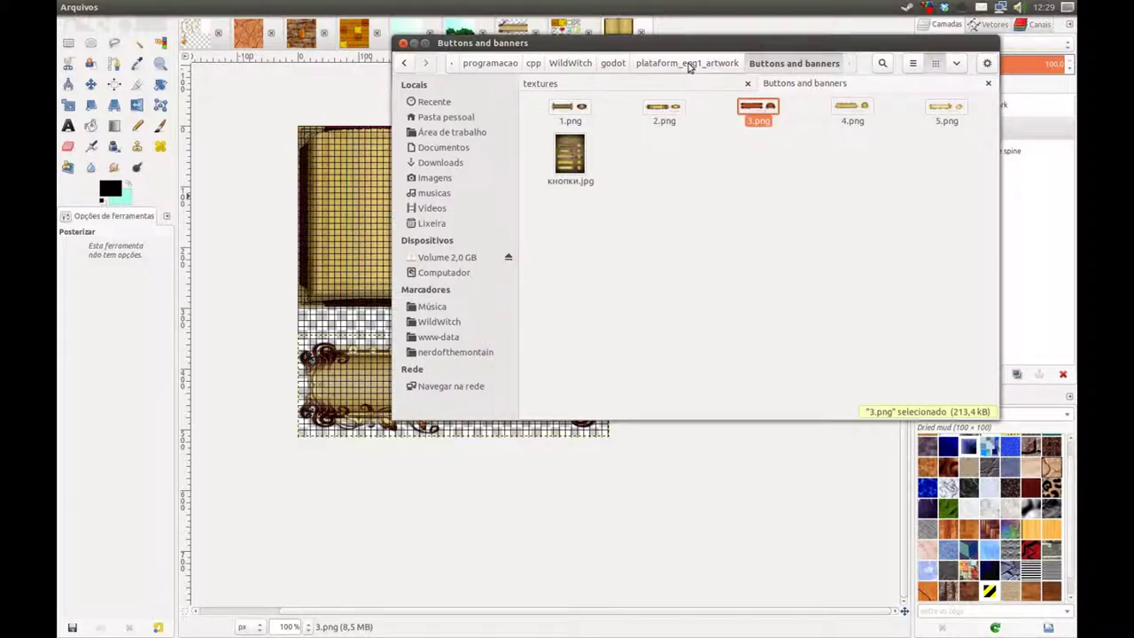
click(723, 64)
click(848, 355)
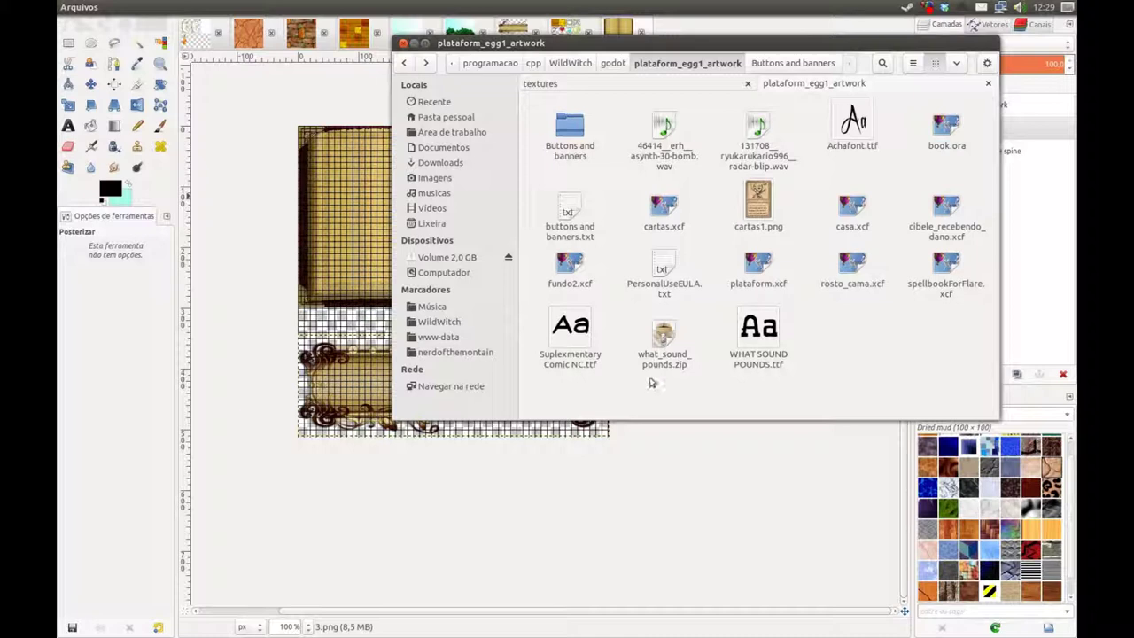
click(749, 369)
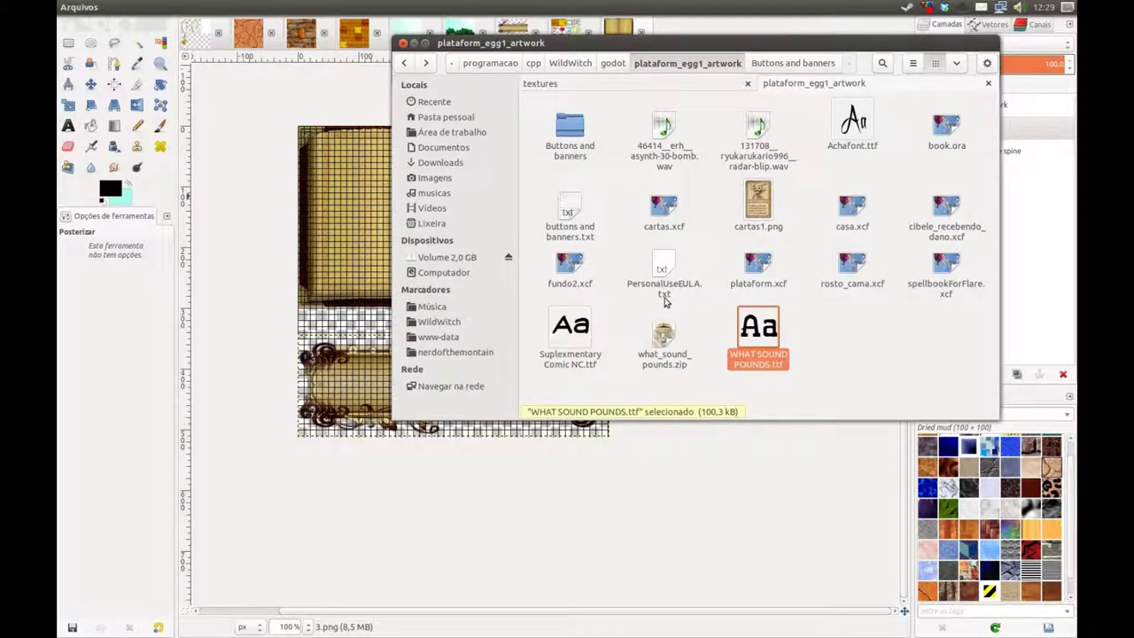
click(666, 302)
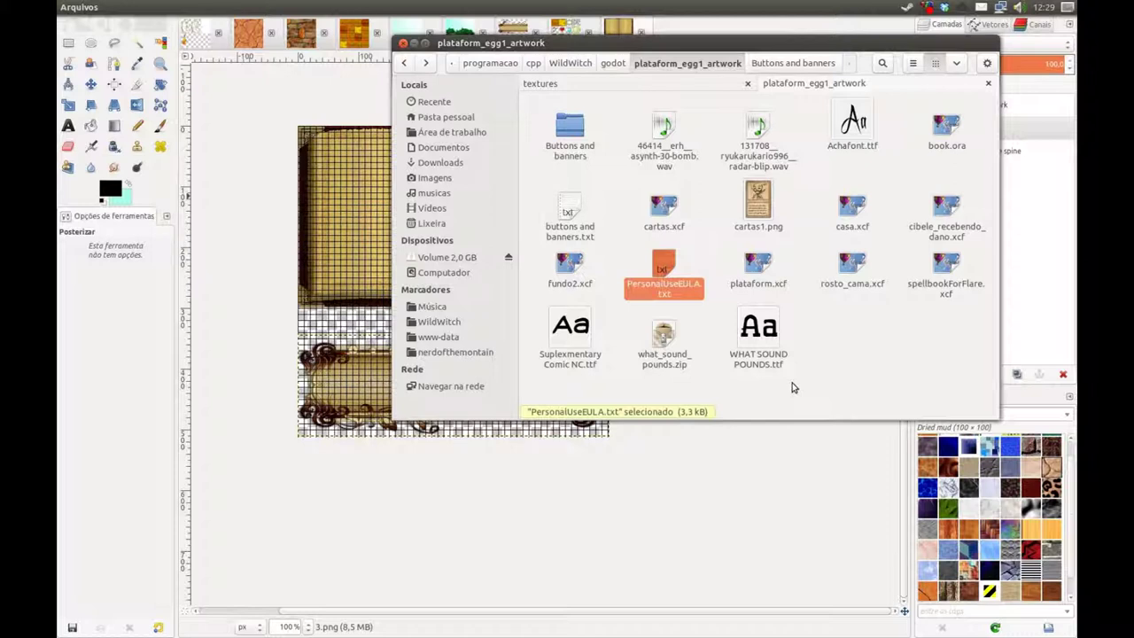
key(Down)
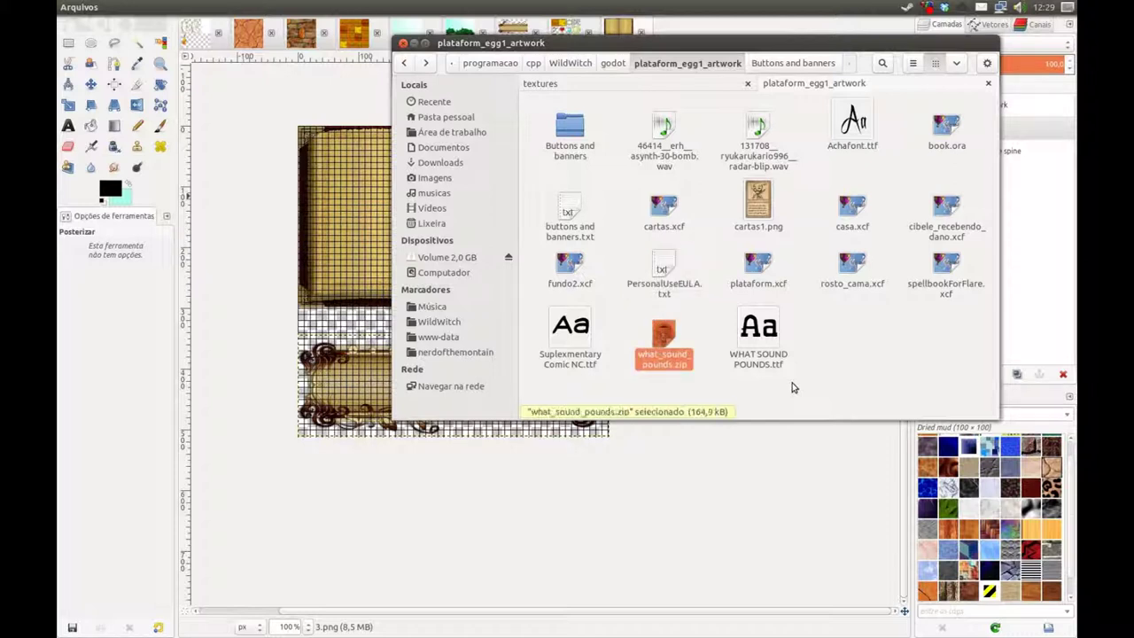
key(Right)
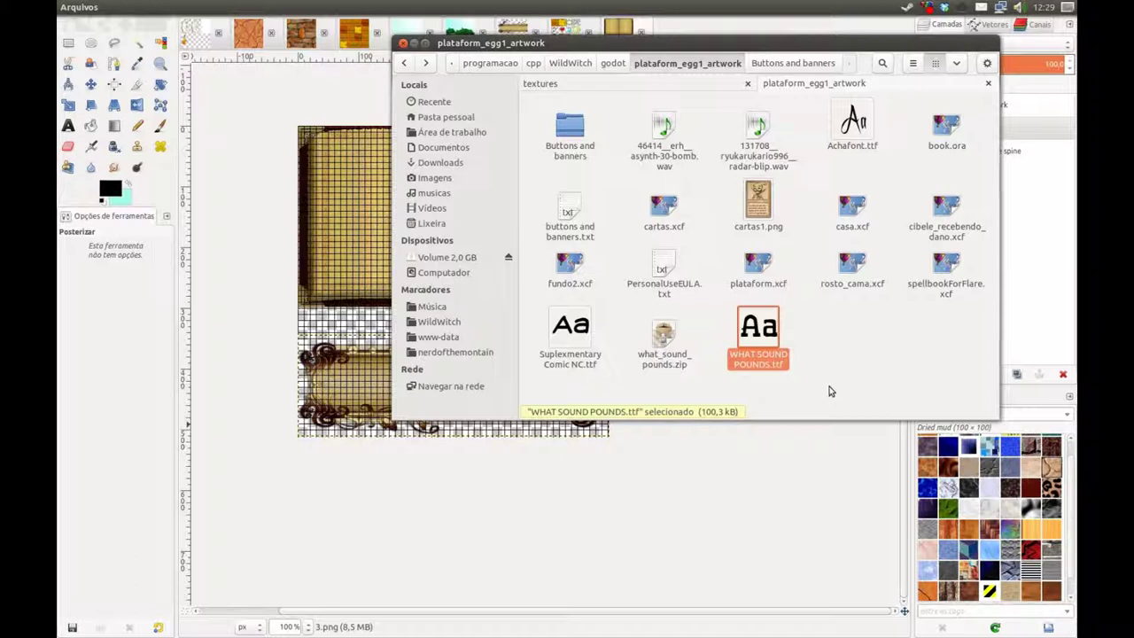
click(136, 459)
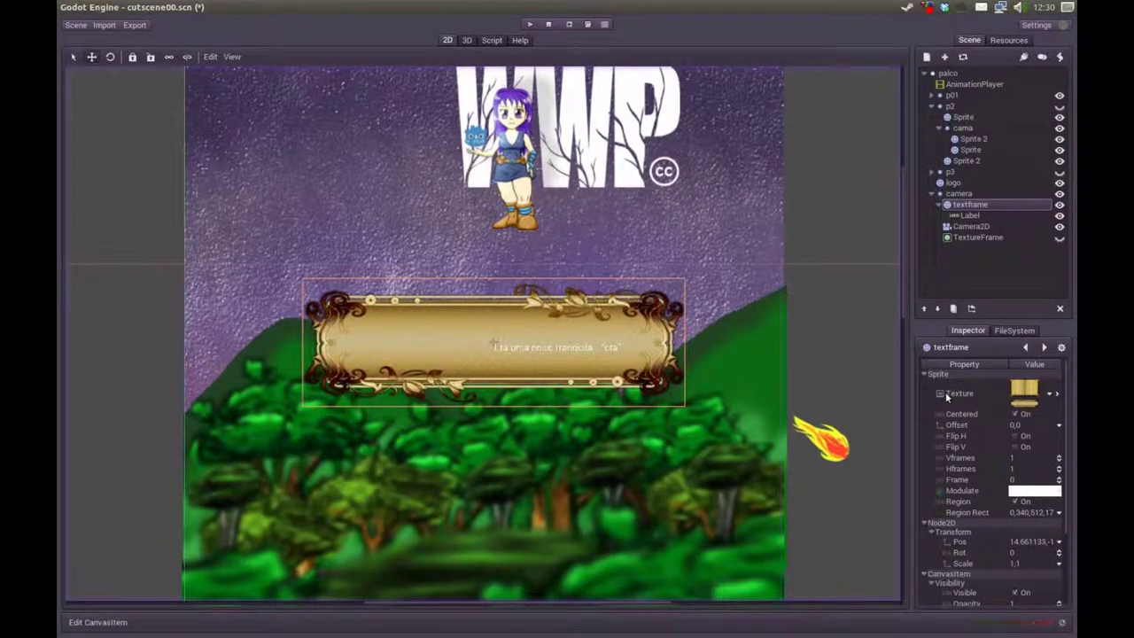
- Start a font import using WHAT SOUND POUNDS.ttf from plataform_egg1_artwork as source font
click(102, 27)
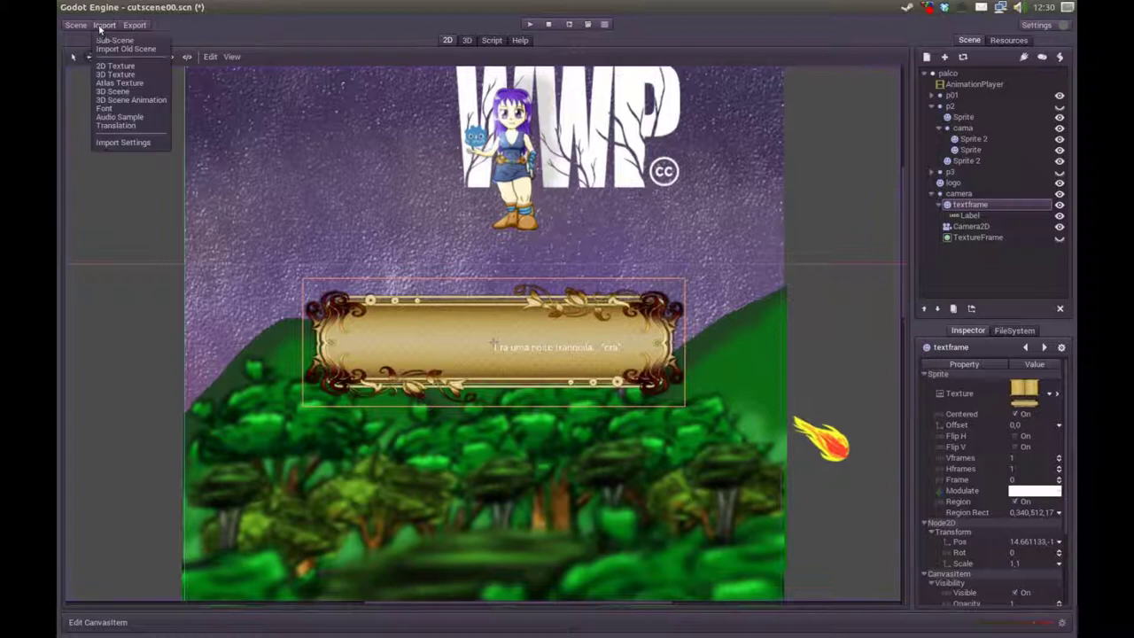
click(105, 109)
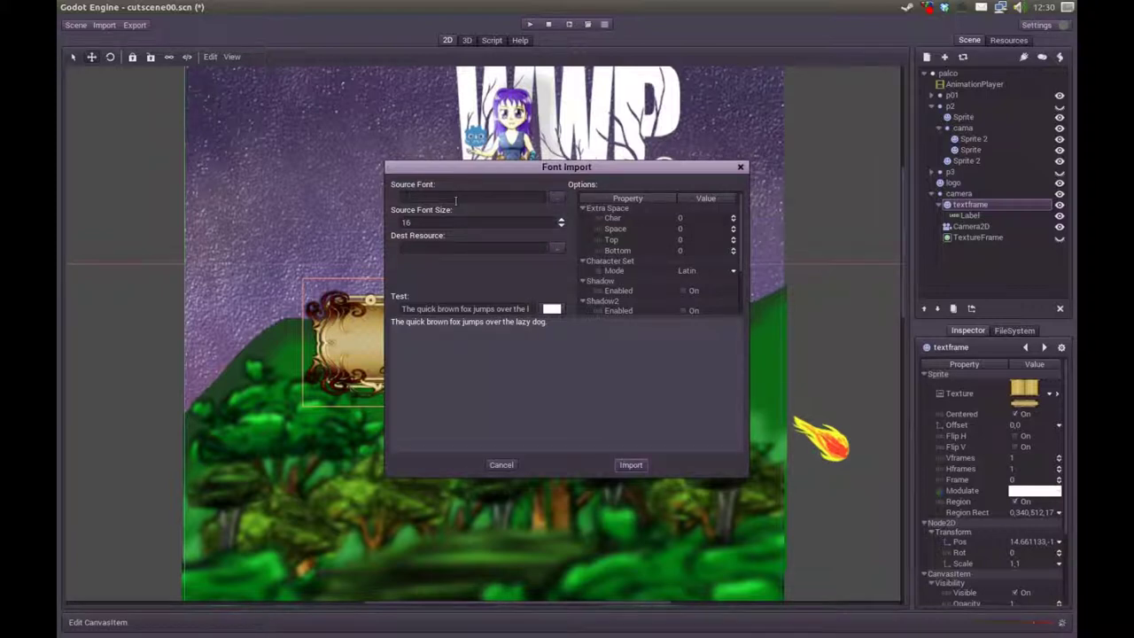
click(557, 200)
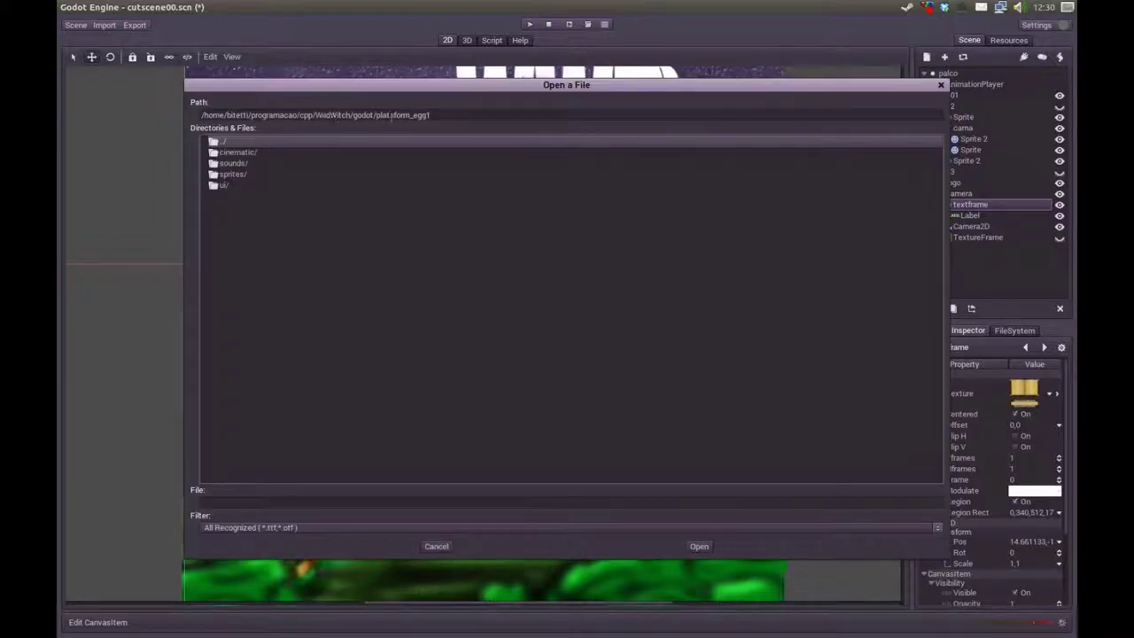
double_click(220, 141)
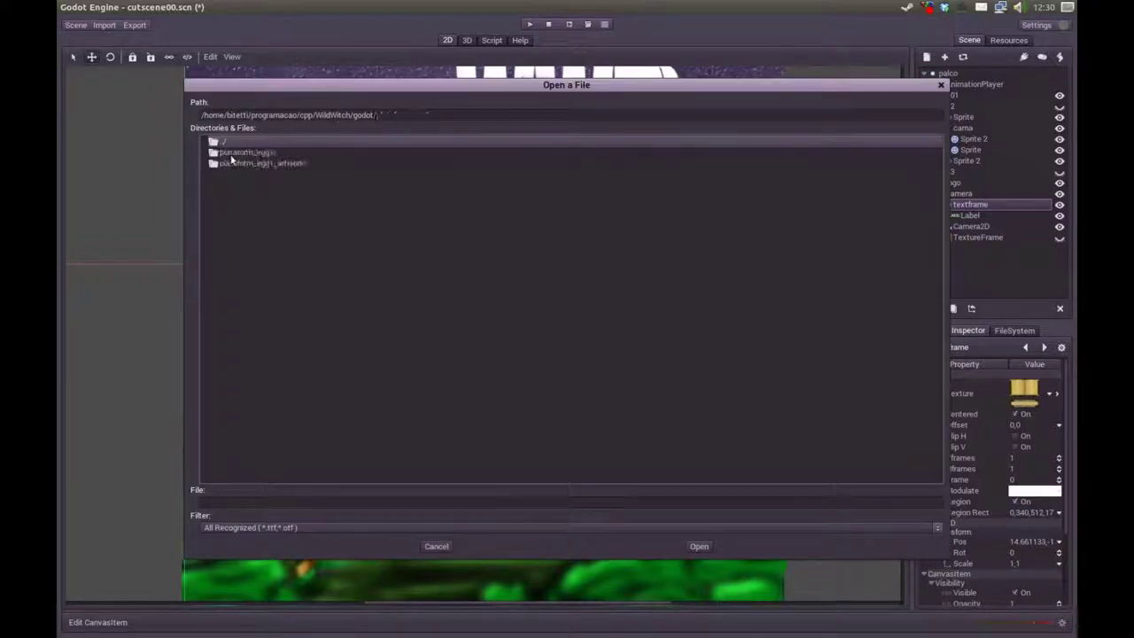
double_click(284, 163)
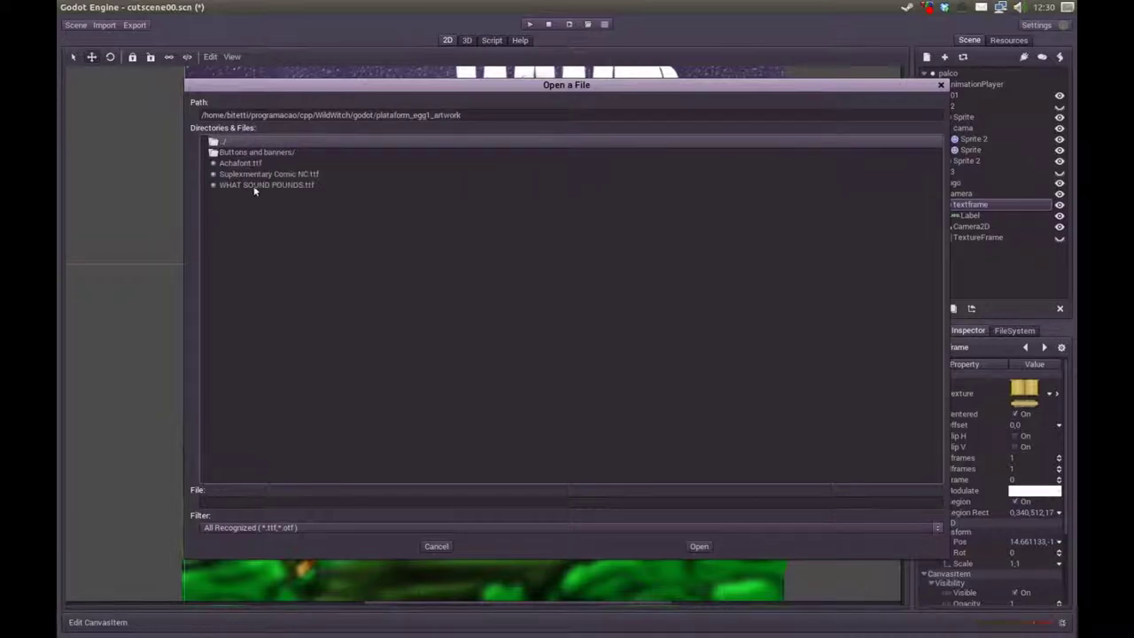
click(256, 184)
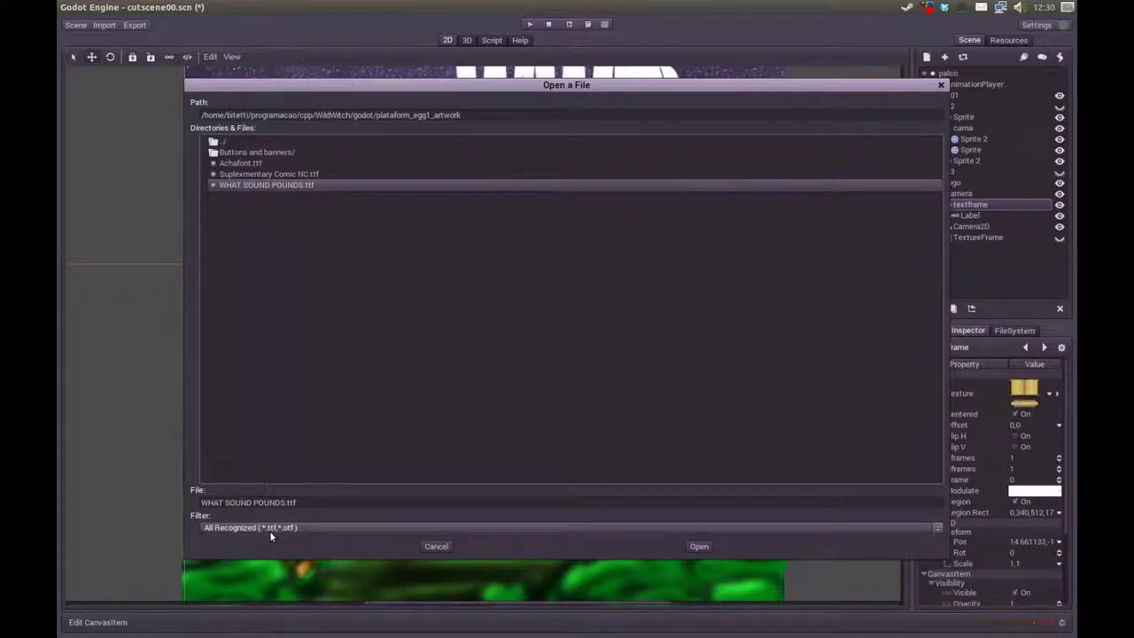
click(698, 547)
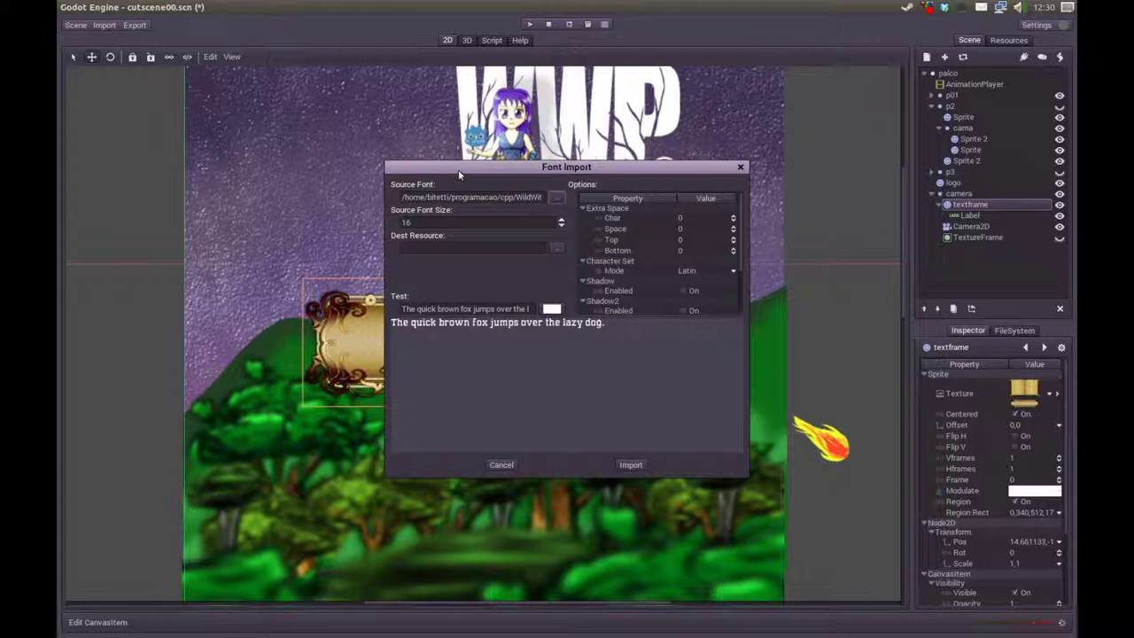
double_click(426, 223)
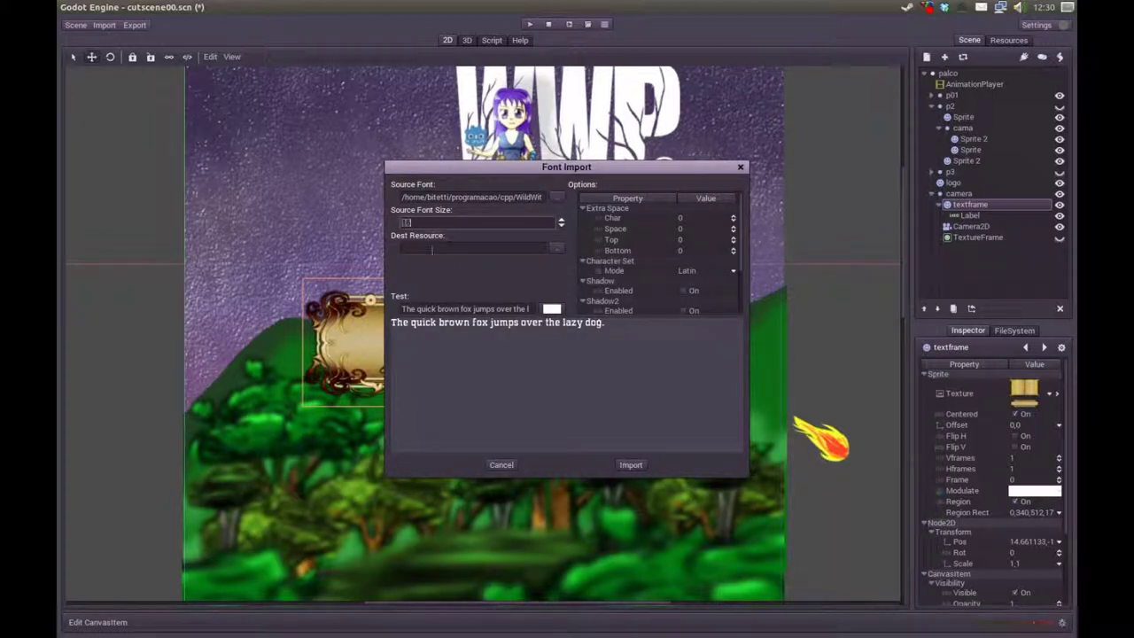
click(507, 248)
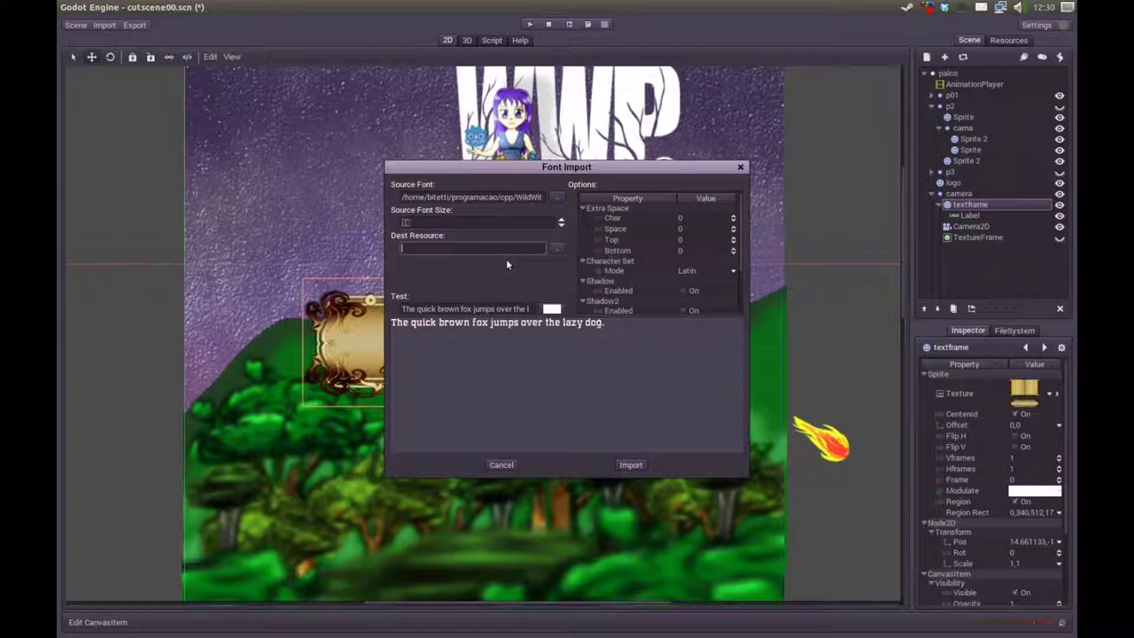
- Open the destination Save a File dialog in res://ui and reposition it
click(557, 248)
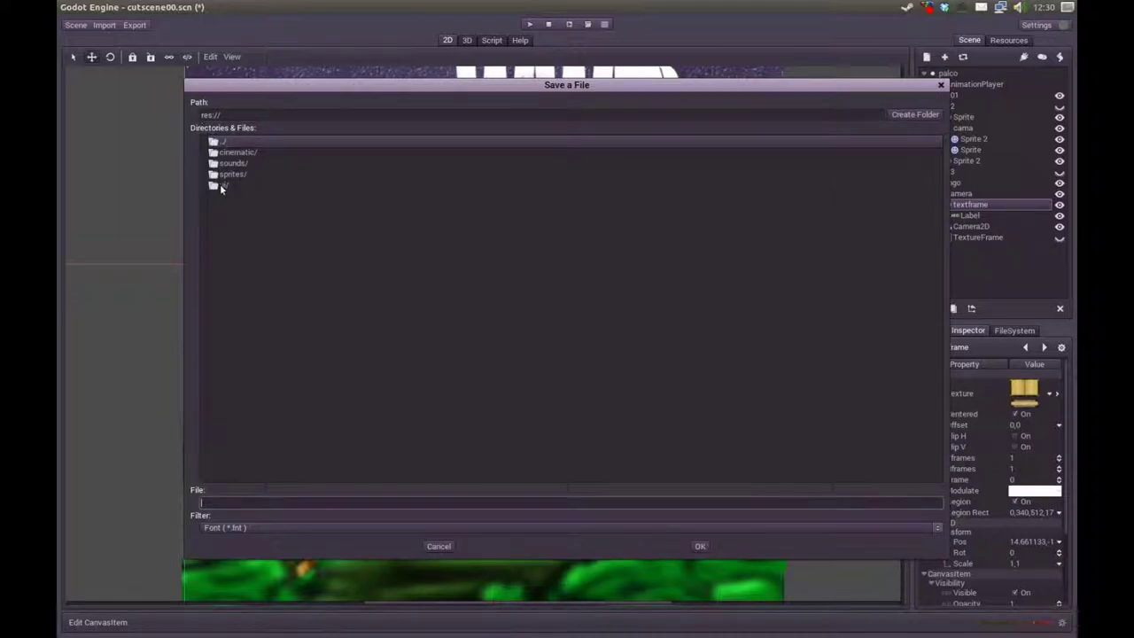
double_click(221, 185)
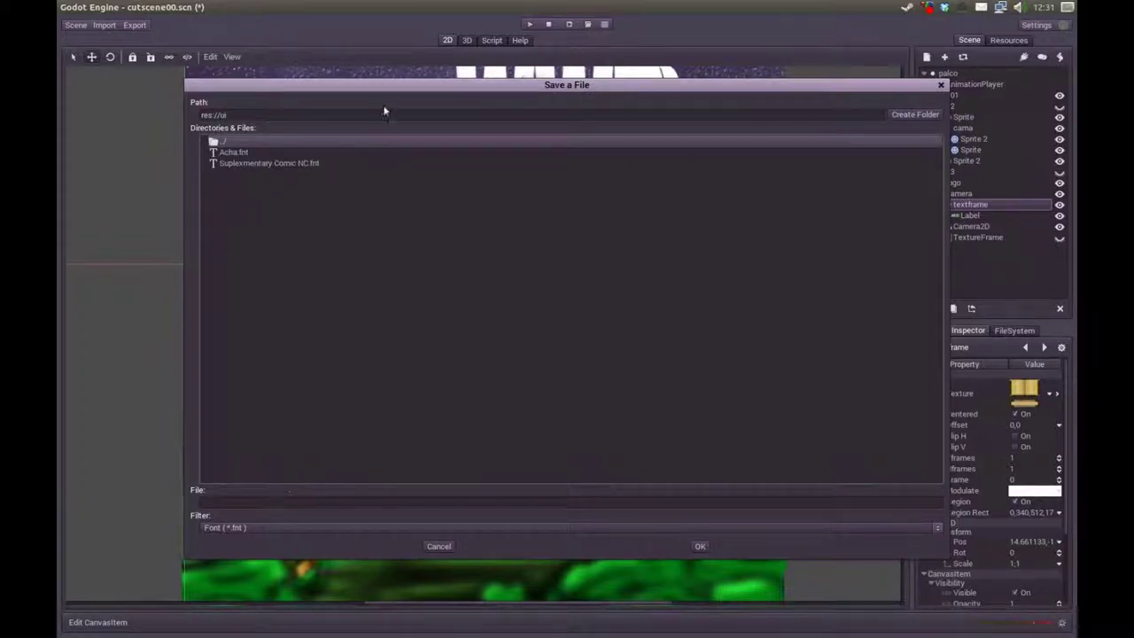
mouse_move(391, 87)
mouse_down()
mouse_move(522, 324)
mouse_move(803, 107)
mouse_up()
click(649, 513)
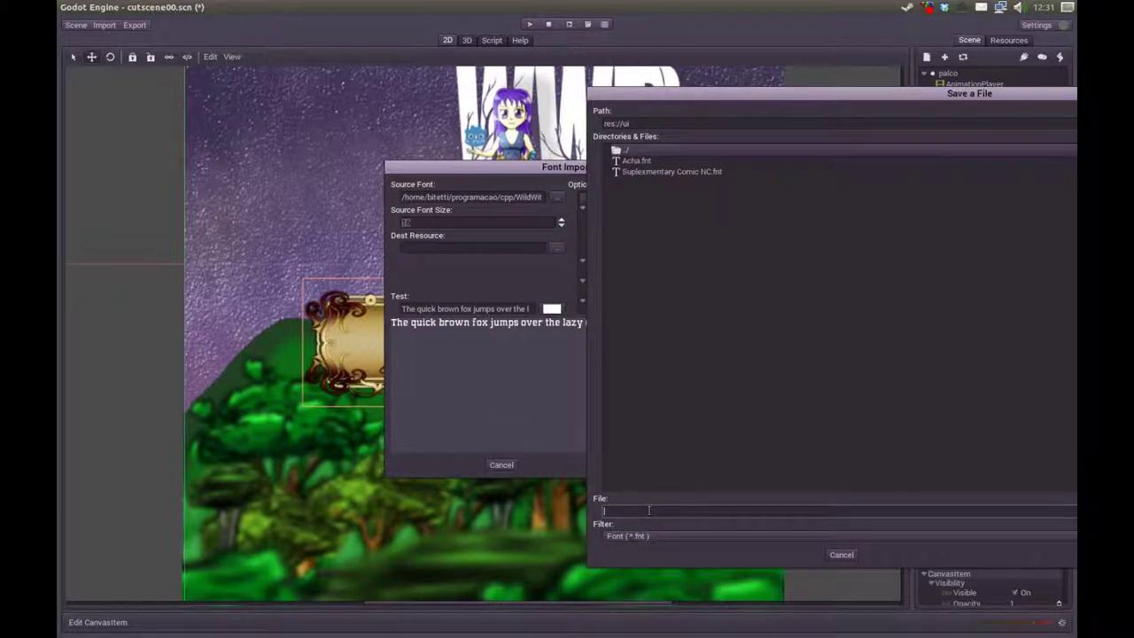
drag(633, 102, 376, 119)
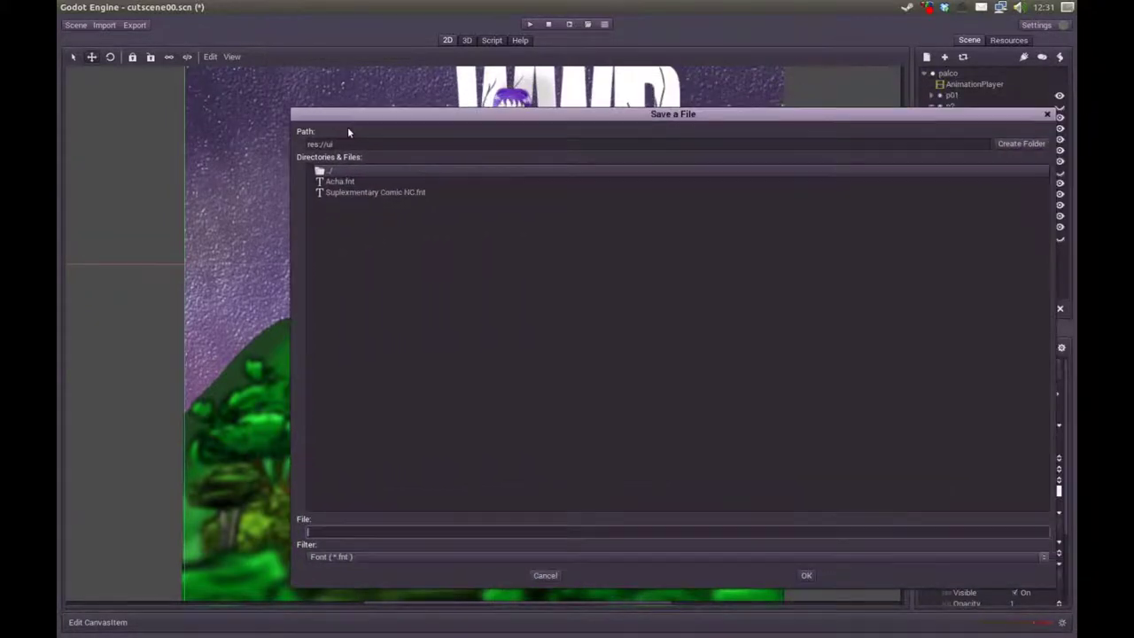
- Switch workspaces to bring the file manager window to the front
key(ctrl+alt+Right)
key(ctrl+alt+Up)
key(alt+Tab)
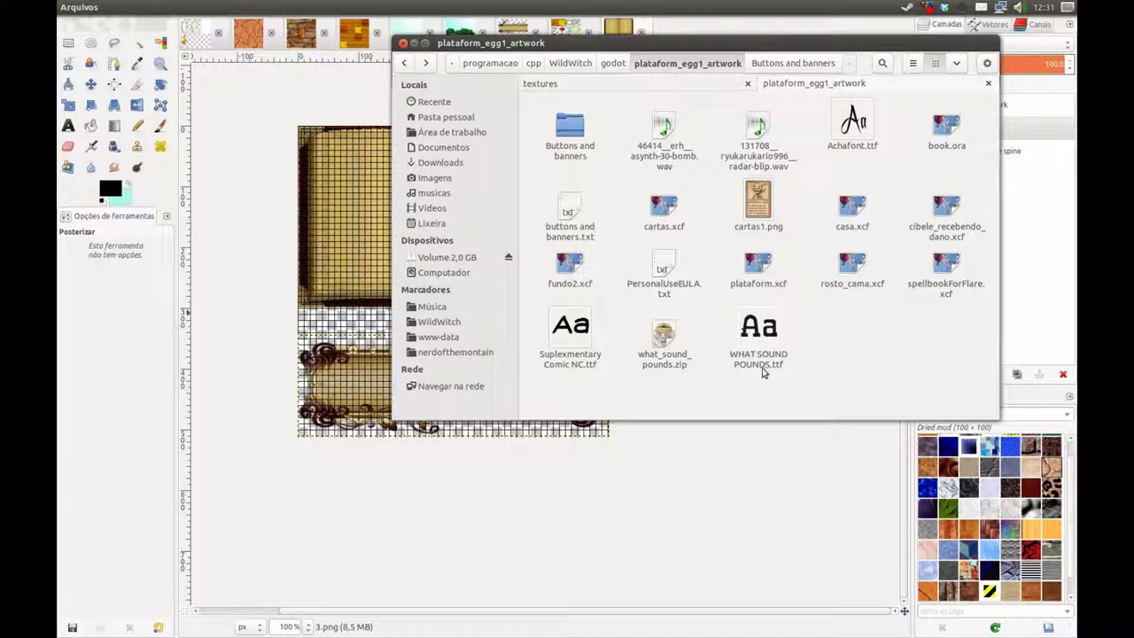
- Copy the WHAT SOUND POUNDS.ttf file name via Renomear, then return to the Godot workspace
right_click(763, 367)
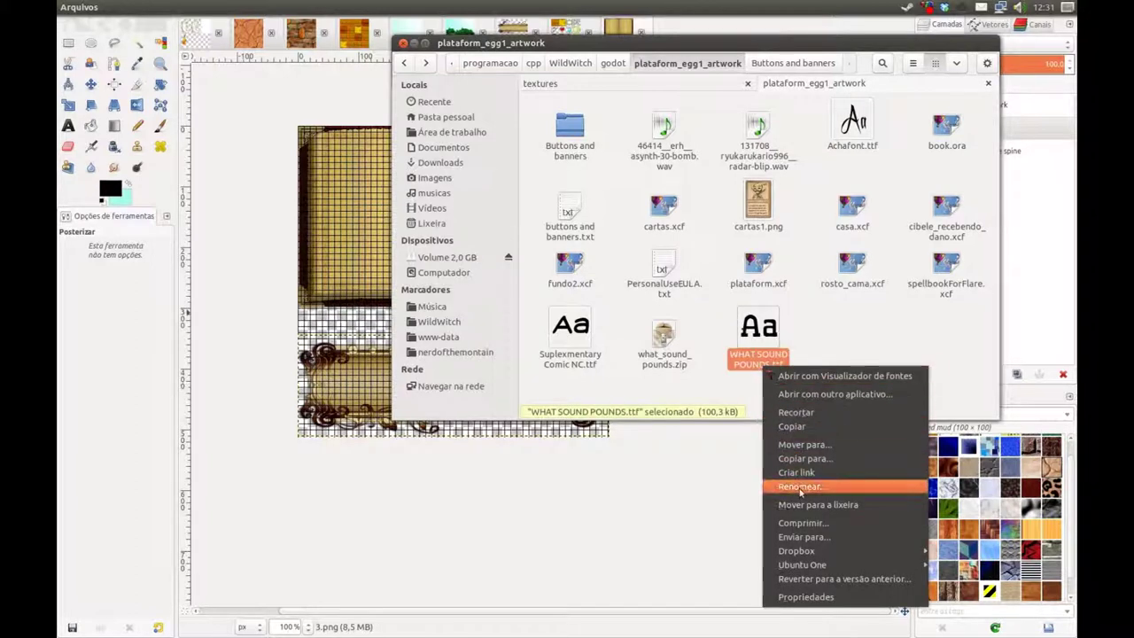
click(802, 482)
key(Return)
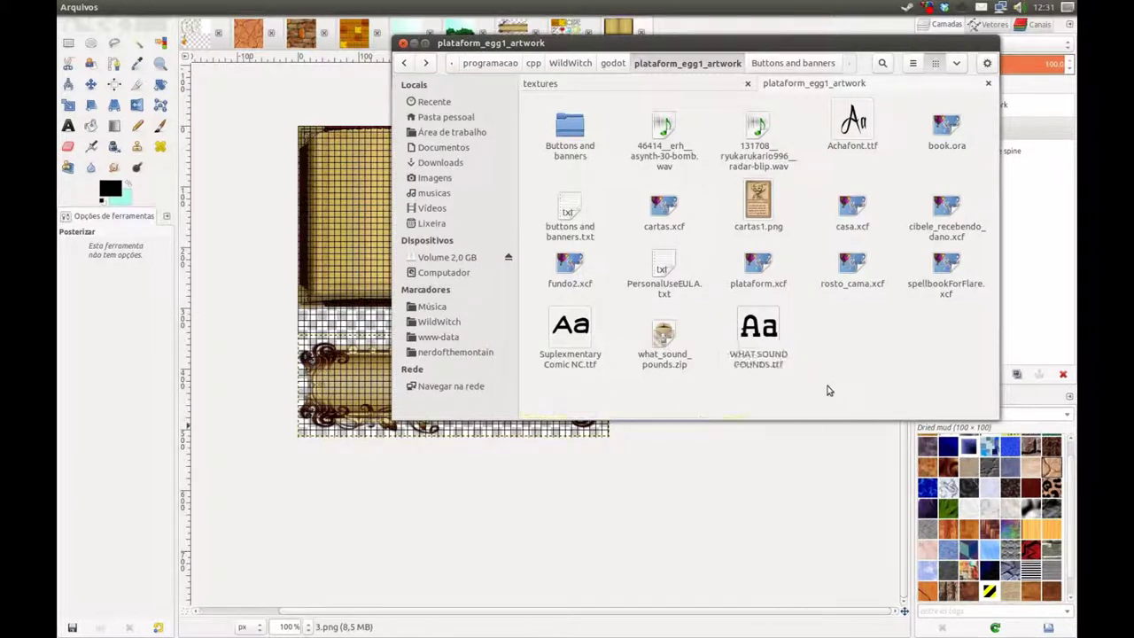
key(ctrl+alt+Left)
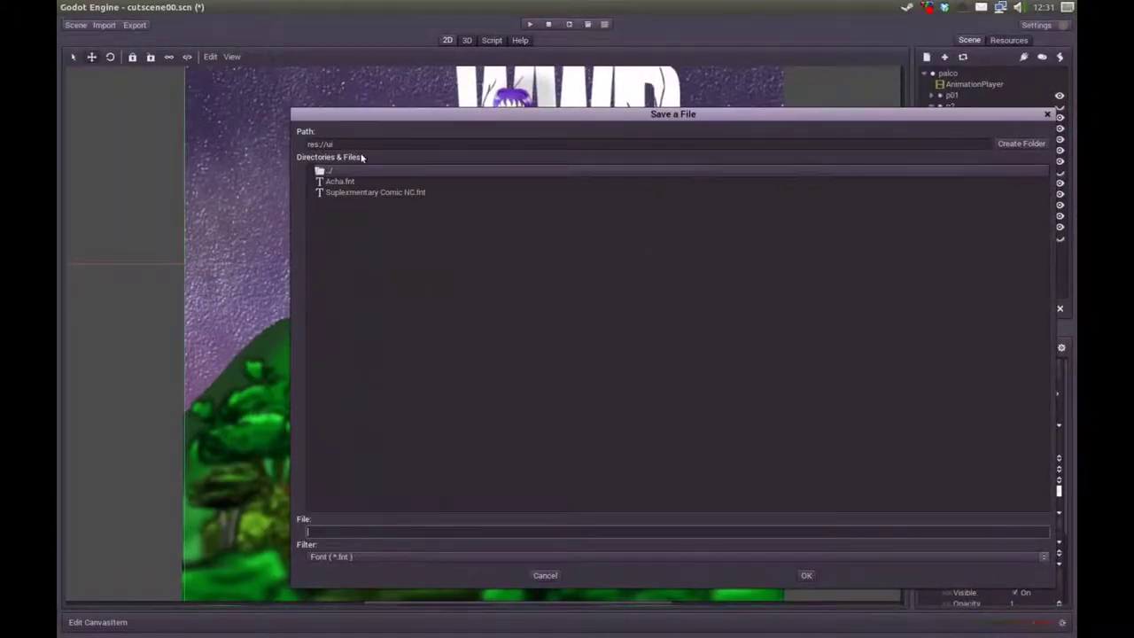
- Paste the font name and edit it into WHAT_SOUND_POUNDS.fnt as the file name
text(WHAT SOUND POUNDS)
key(ctrl+Left)
key(ctrl+Left)
key(BackSpace)
text(_)
key(ctrl+Right)
key(BackSpace)
text(_)
text(.fnt)
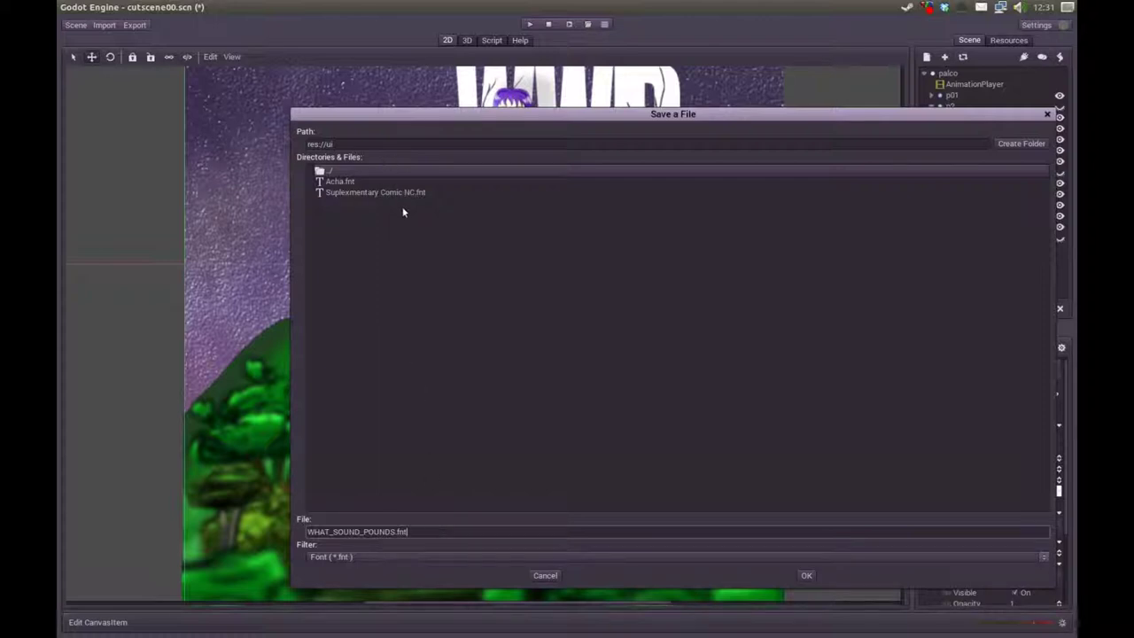
- Confirm WHAT_SOUND_POUNDS.fnt as destination and raise the source font size to 20
click(807, 576)
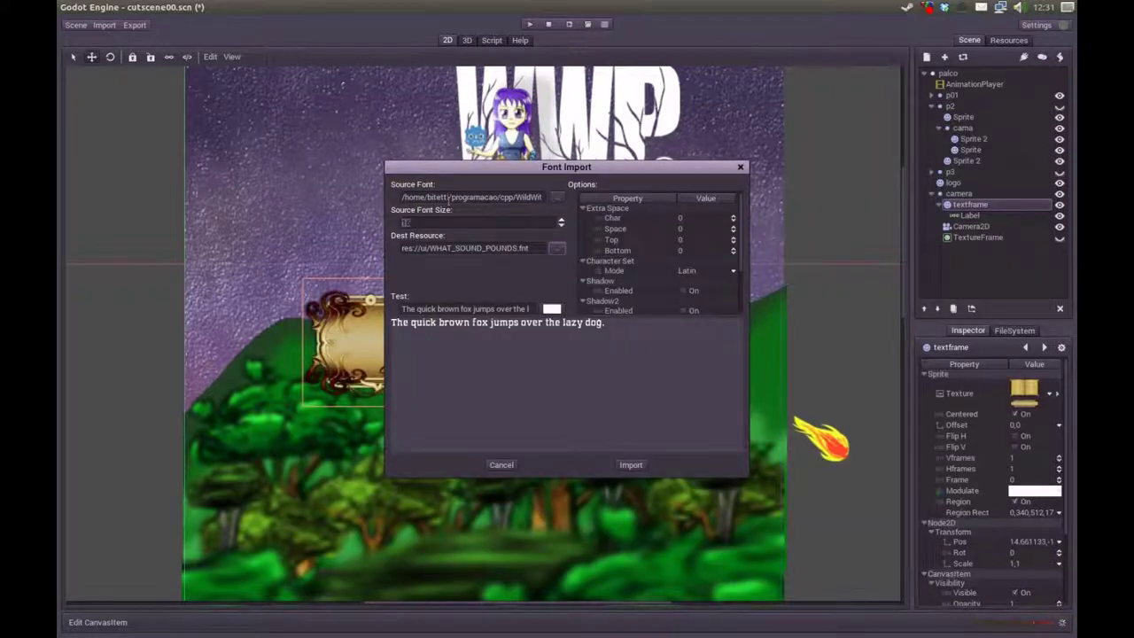
click(451, 223)
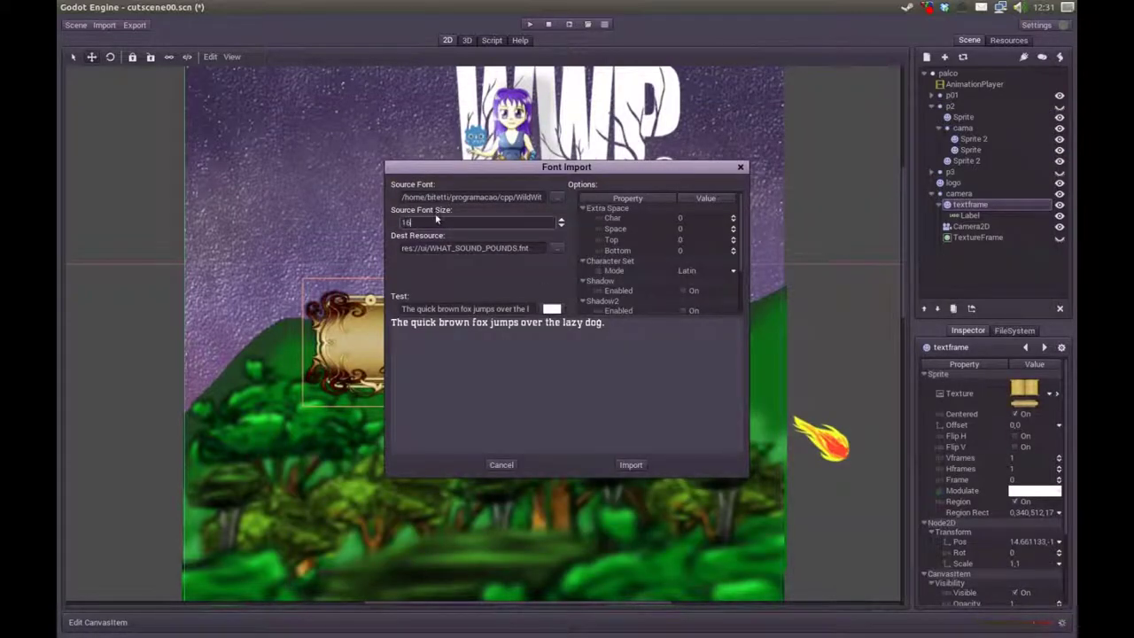
drag(491, 170, 603, 210)
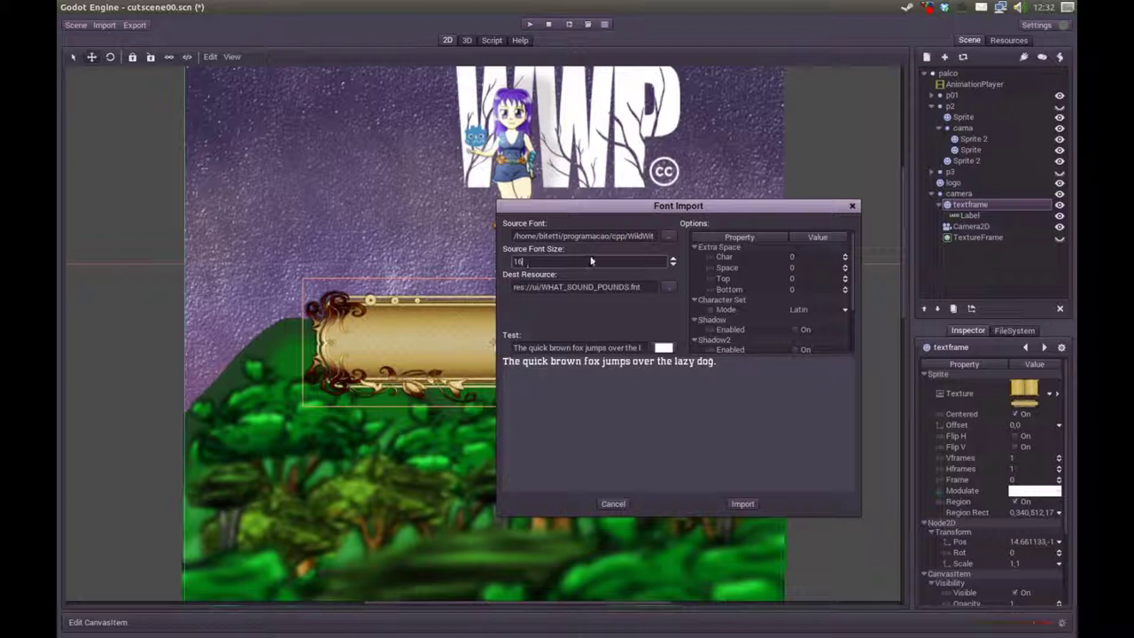
click(673, 258)
click(673, 259)
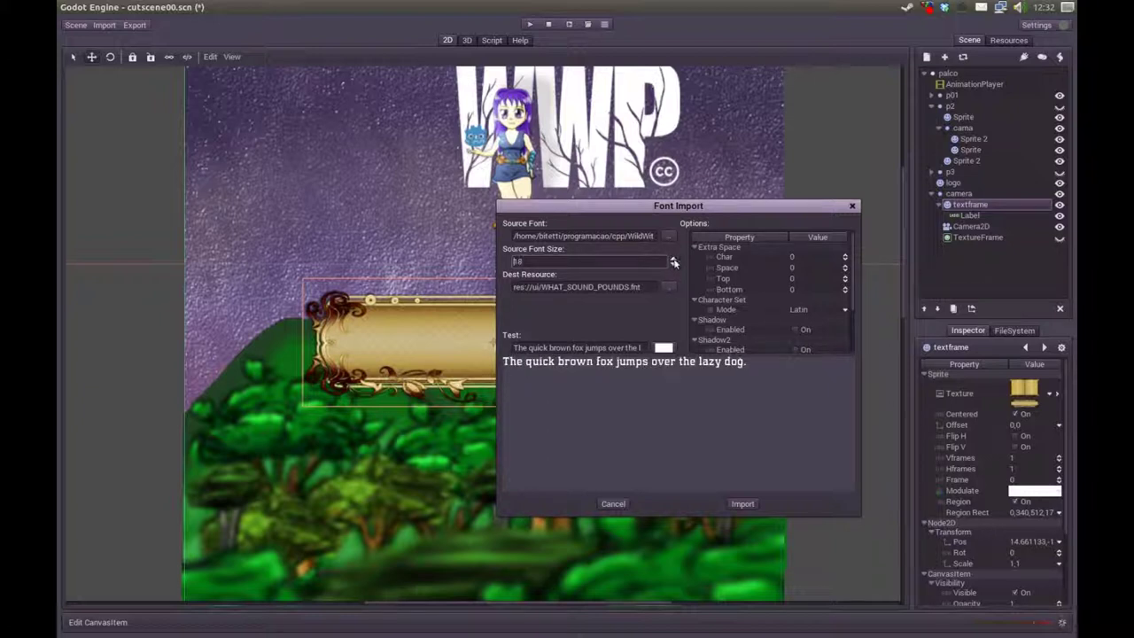
click(674, 258)
click(673, 258)
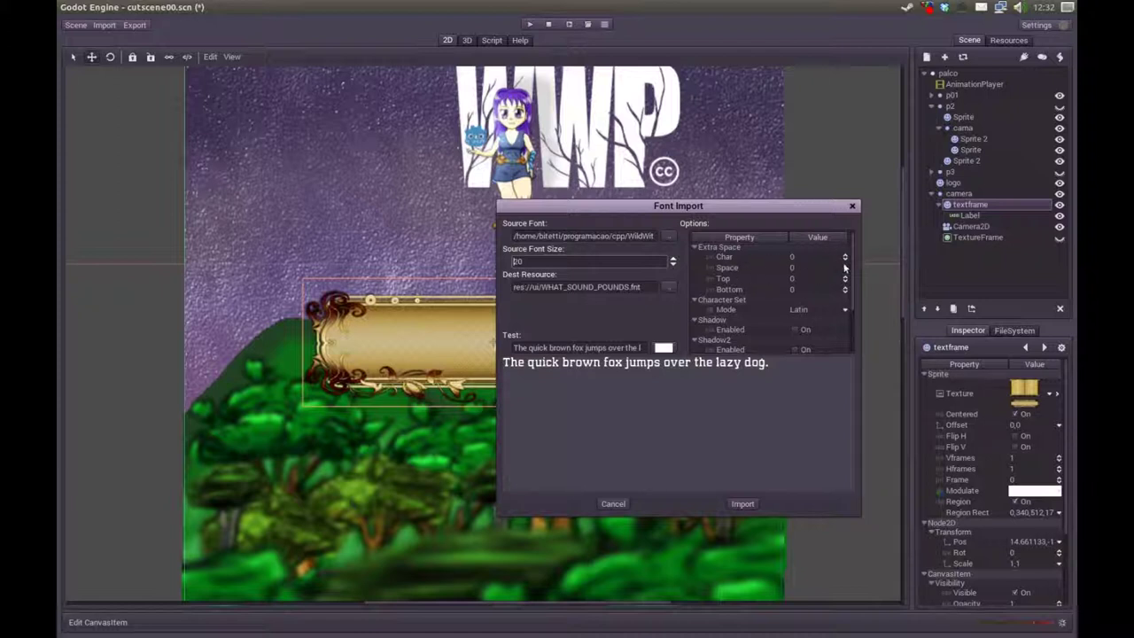
- Keep the Latin character set in the font import options
scroll(850, 268, down, 2)
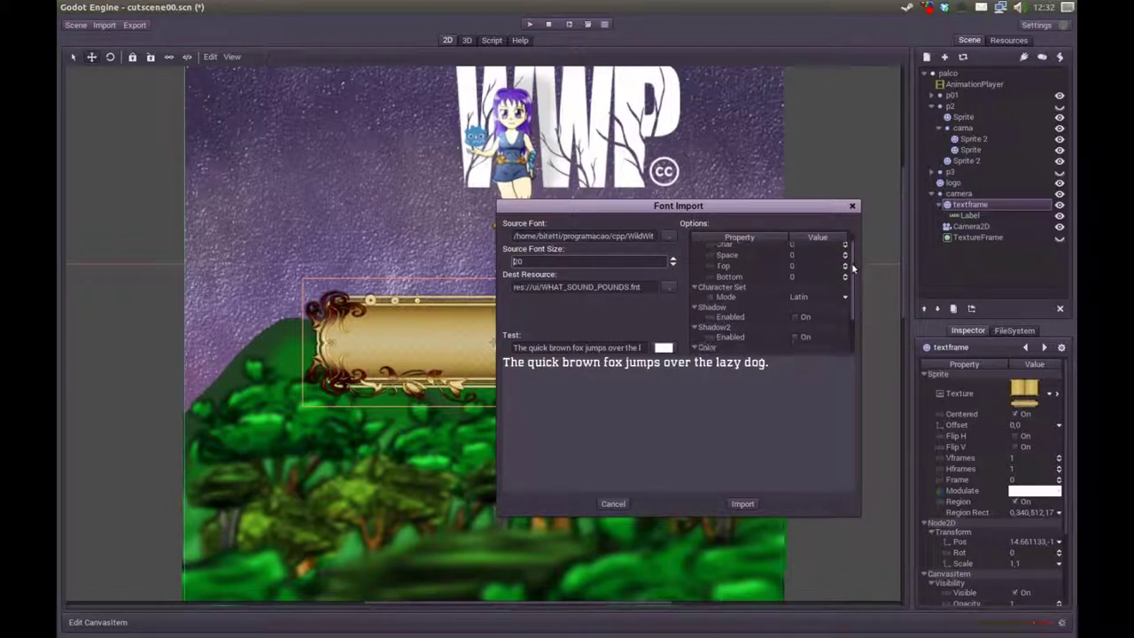
scroll(724, 319, down, 2)
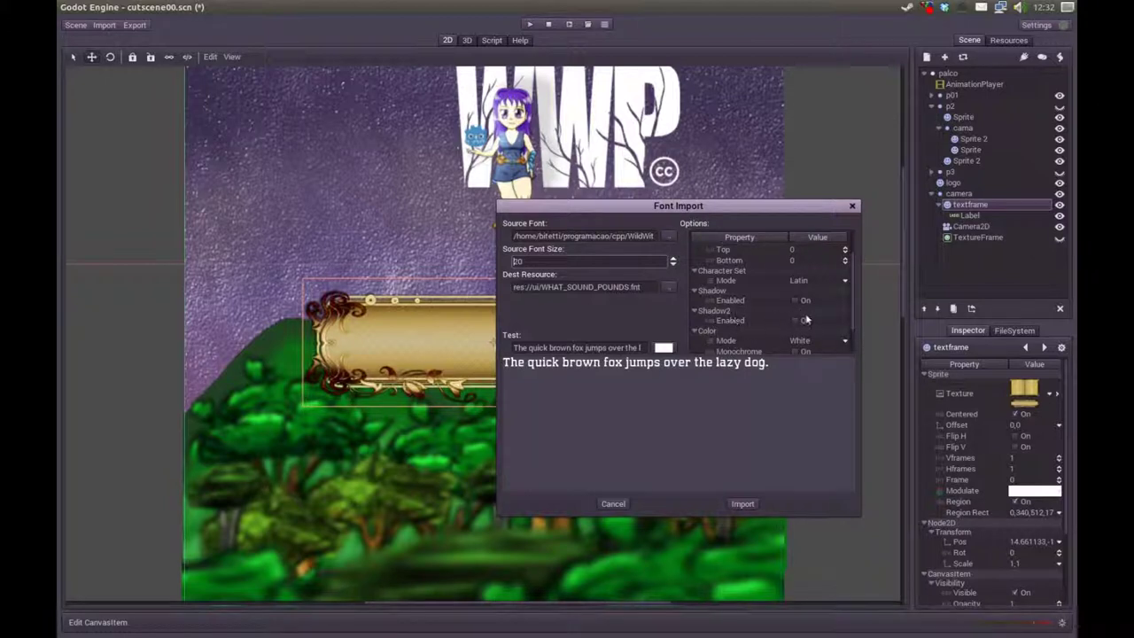
scroll(846, 295, down, 1)
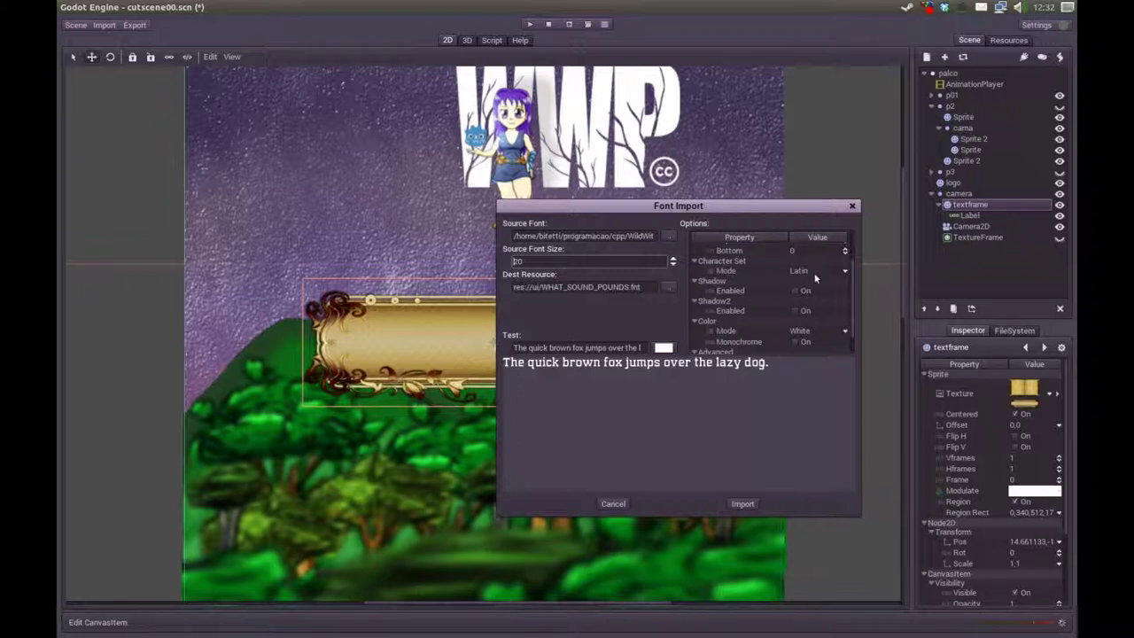
click(844, 272)
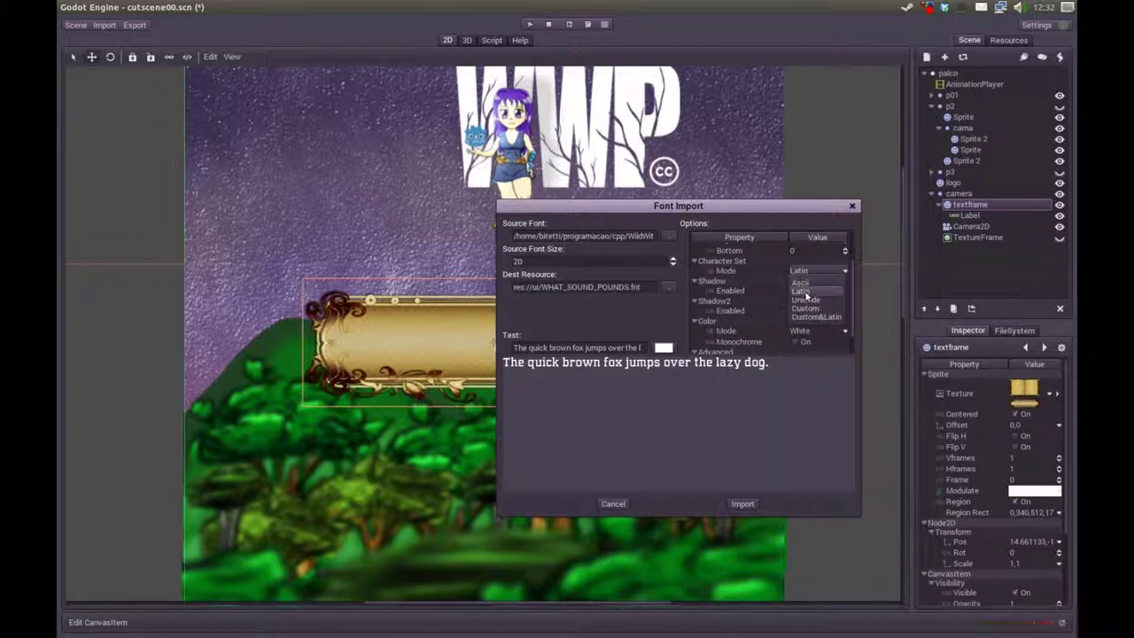
click(798, 224)
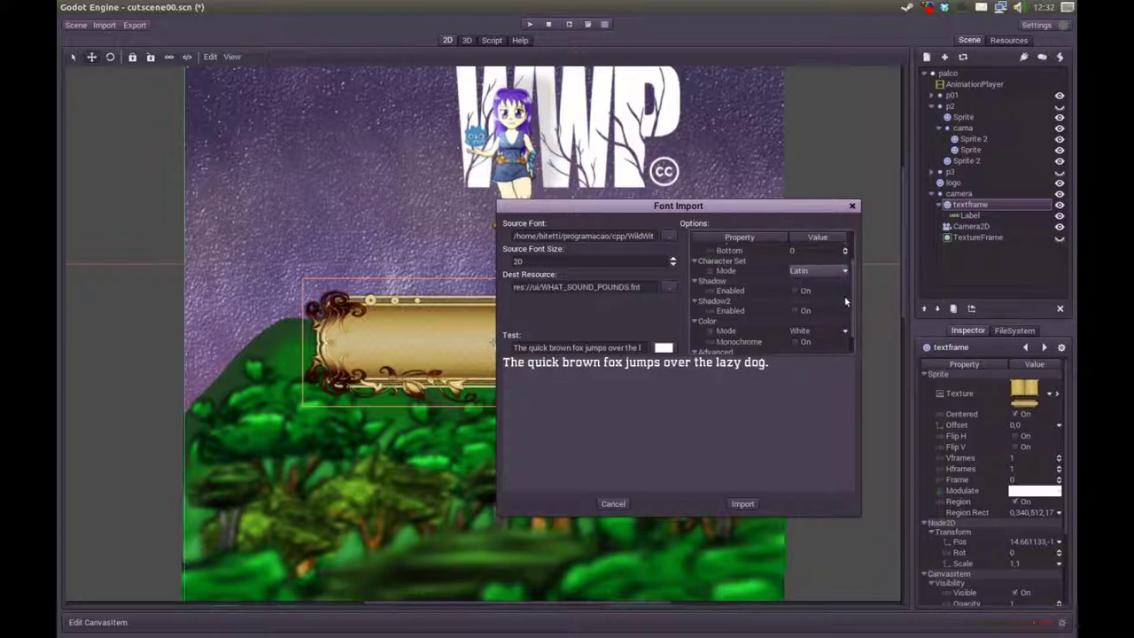
- Try the font shadow with a 2,2 offset, leaving the shadow off
scroll(850, 296, down, 2)
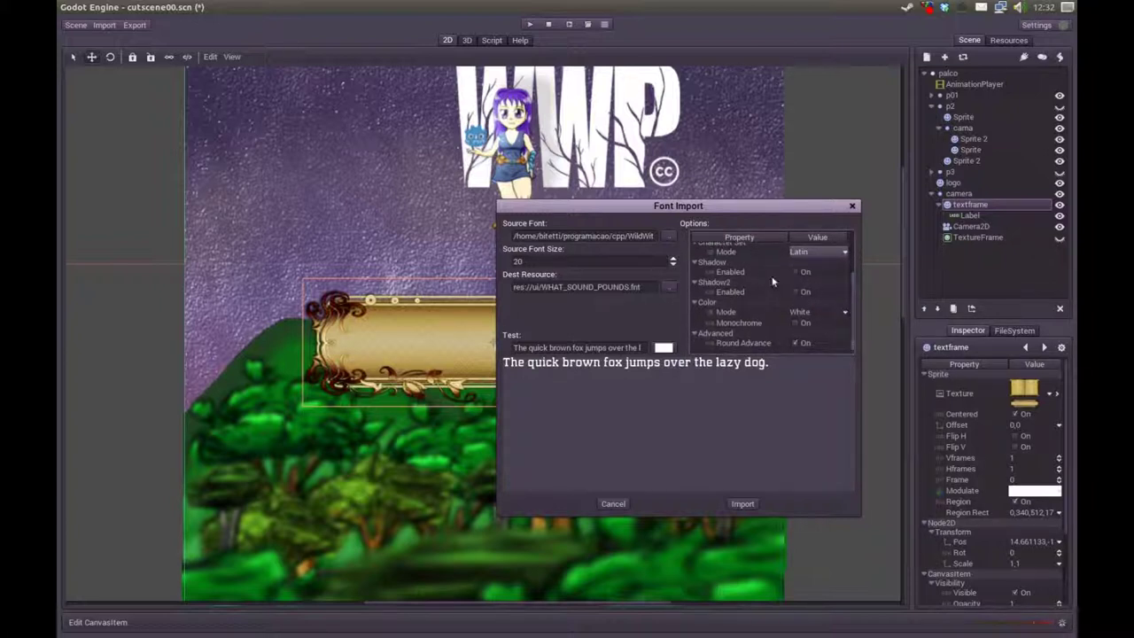
click(802, 273)
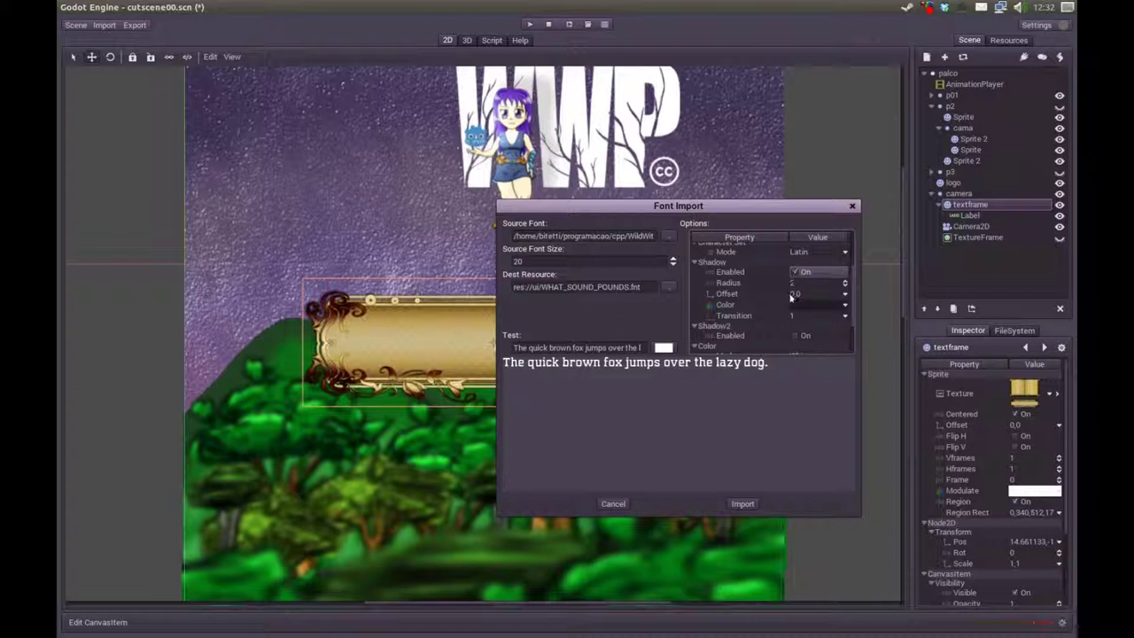
click(795, 274)
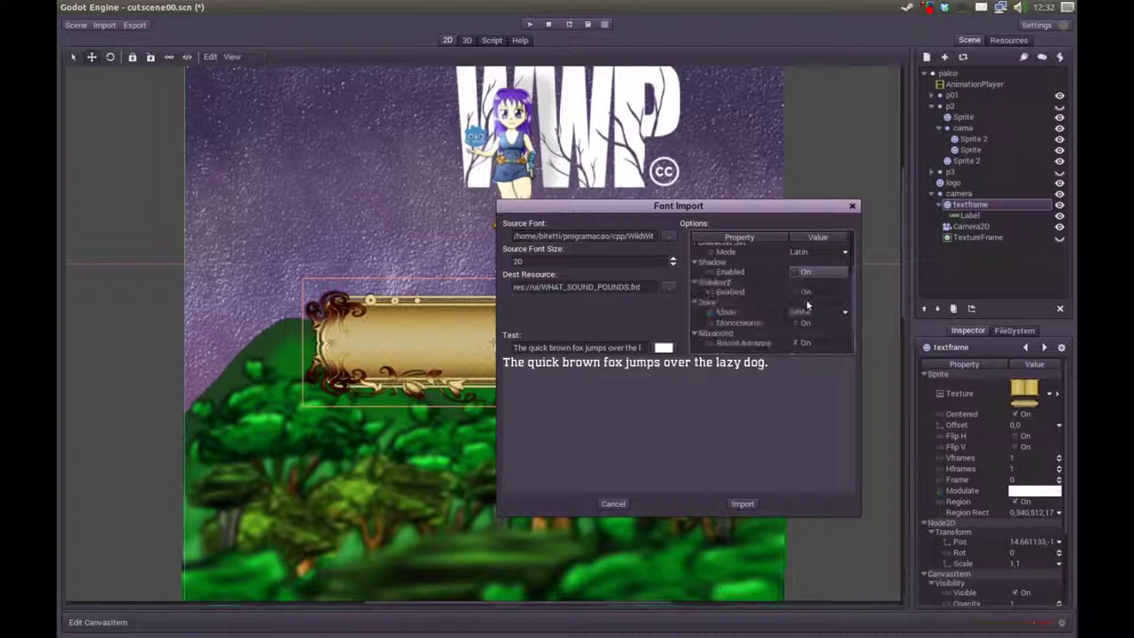
click(796, 273)
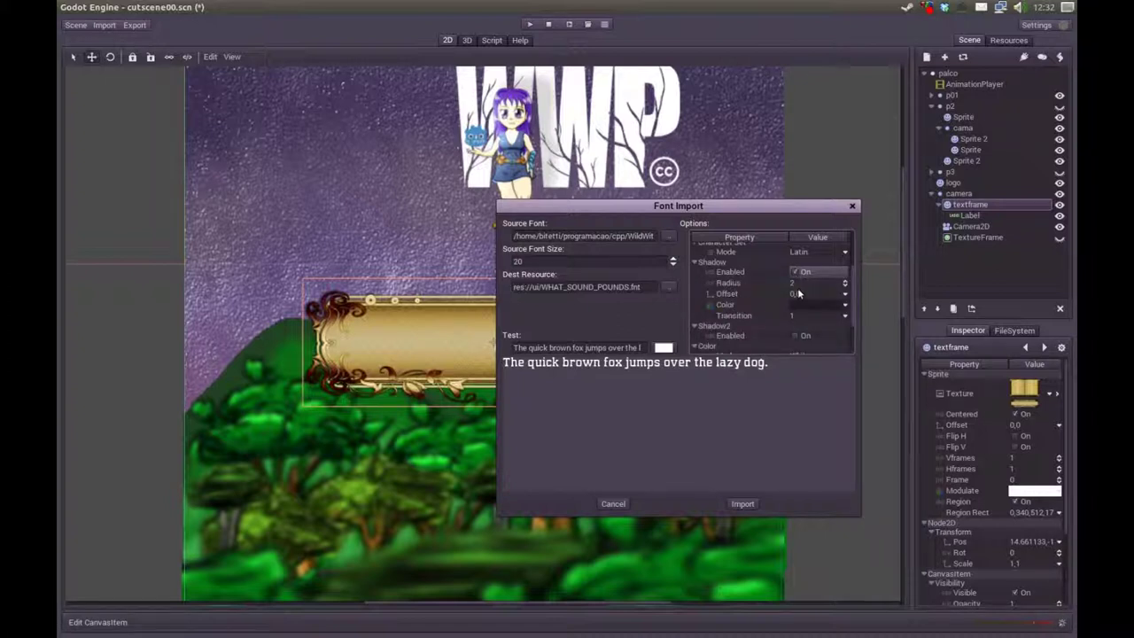
click(845, 296)
click(872, 310)
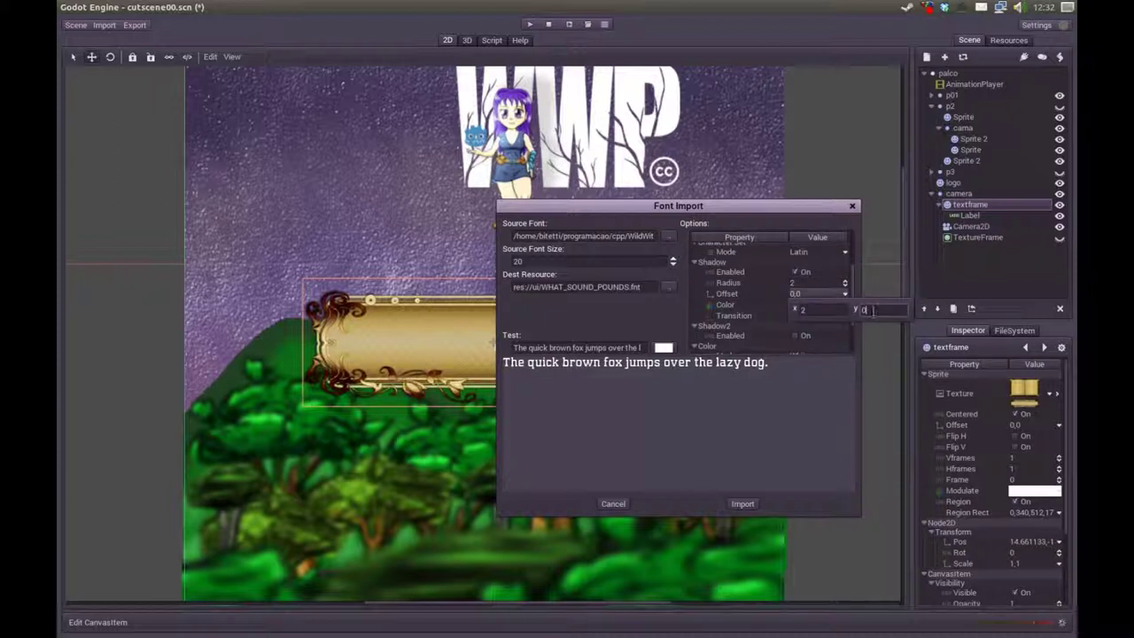
text(2)
click(768, 292)
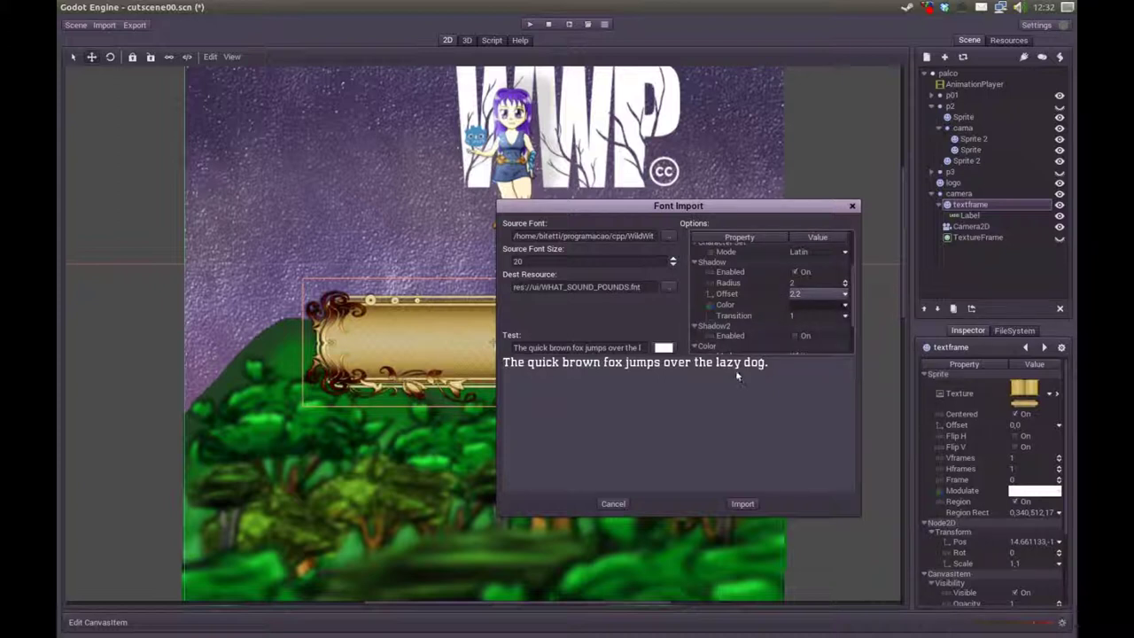
click(794, 272)
click(791, 274)
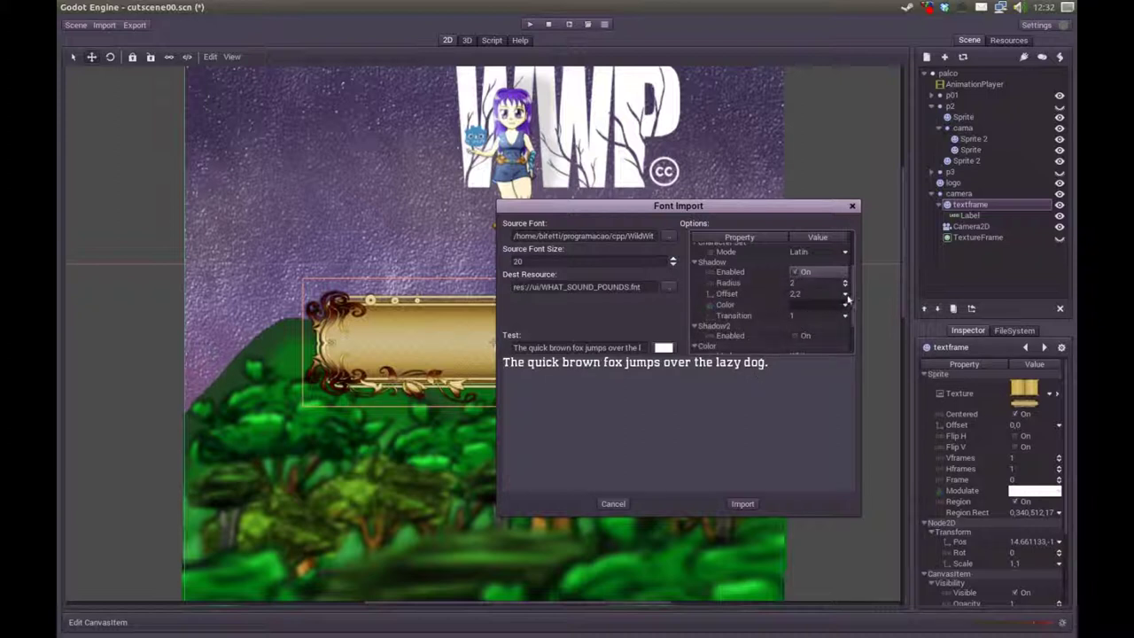
click(795, 272)
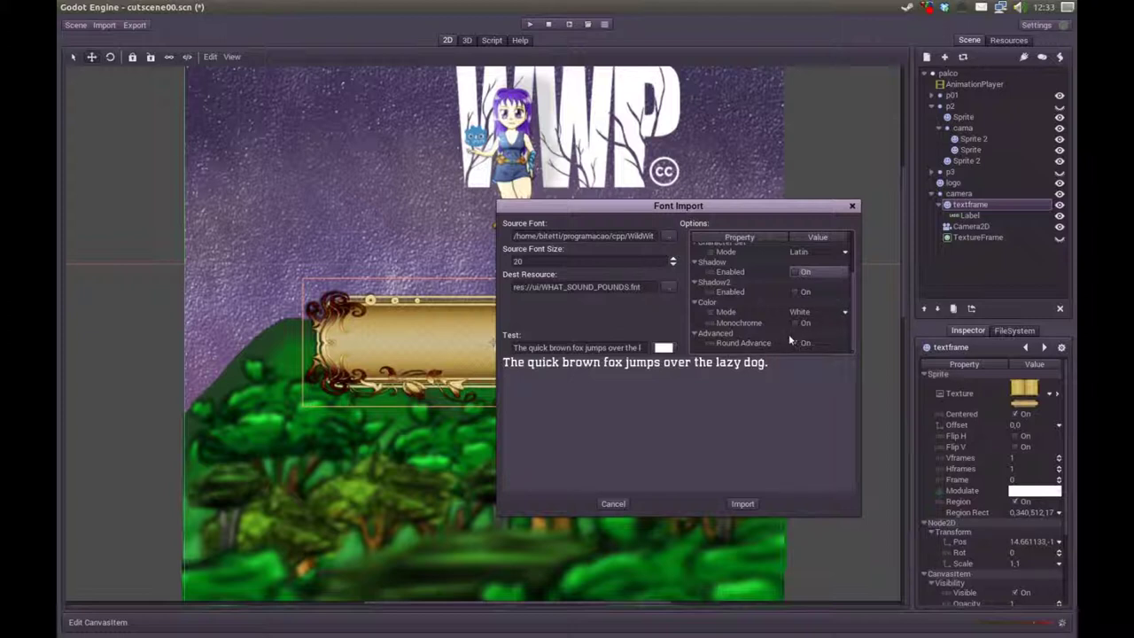
- Set Extra Space Bottom to -2 and import the font into res://ui
scroll(735, 267, up, 5)
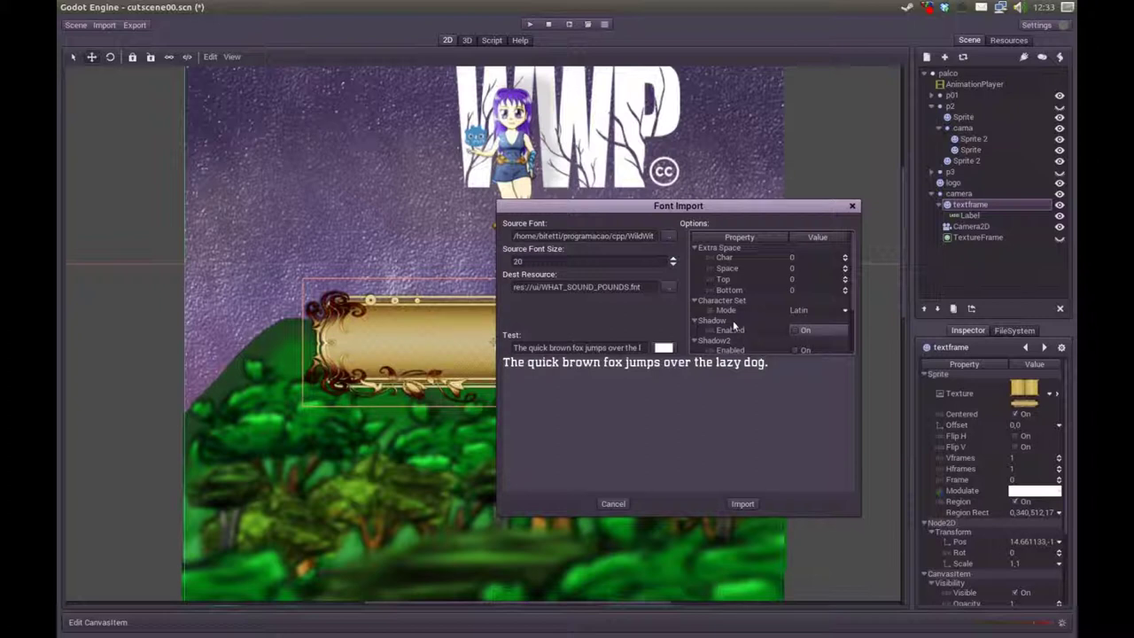
click(843, 291)
click(845, 290)
click(844, 291)
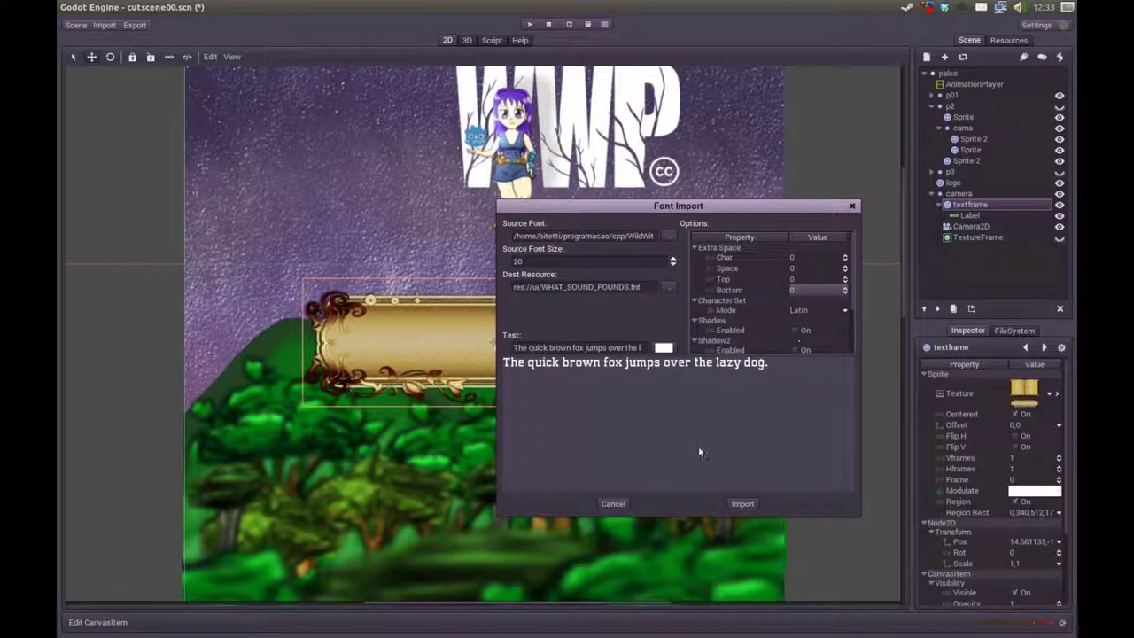
click(743, 504)
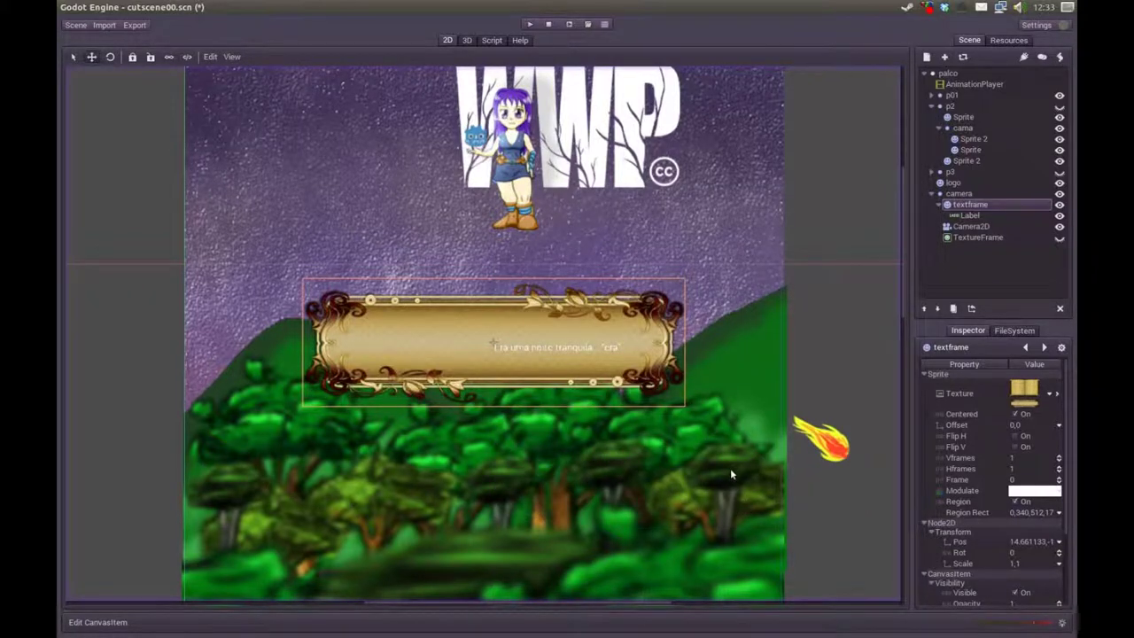
- Show all workspaces side by side in the Ubuntu overview
key(super)
text(sim)
click(85, 470)
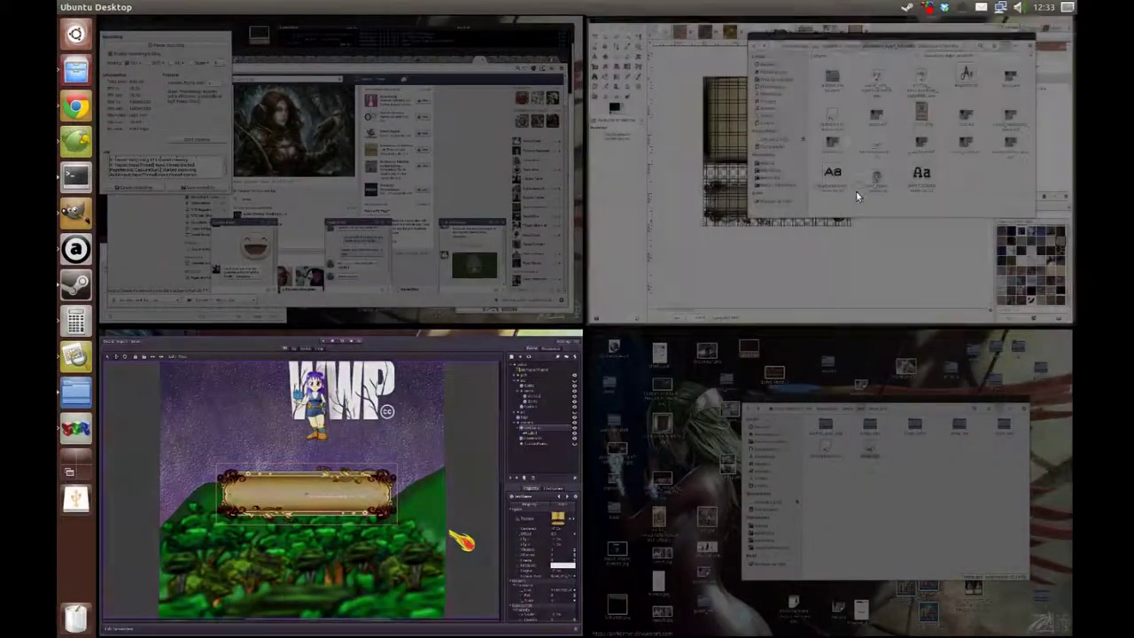
- Verify WHAT_SOUND_POUNDS.fnt exists in the project's ui folder, then return to Godot
click(860, 197)
click(612, 63)
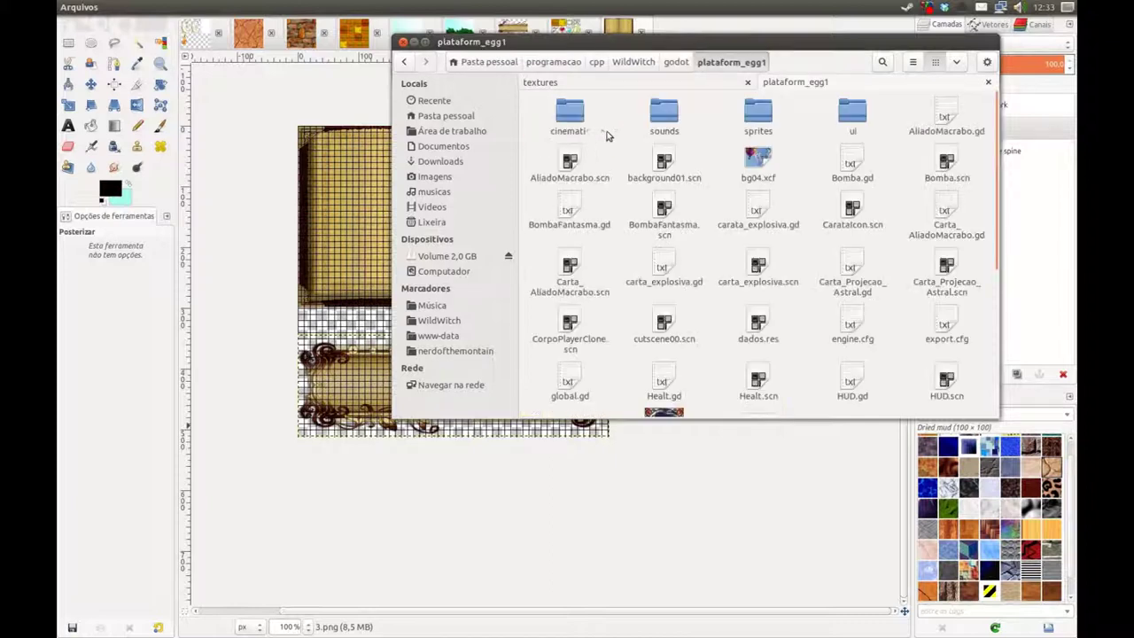
double_click(846, 123)
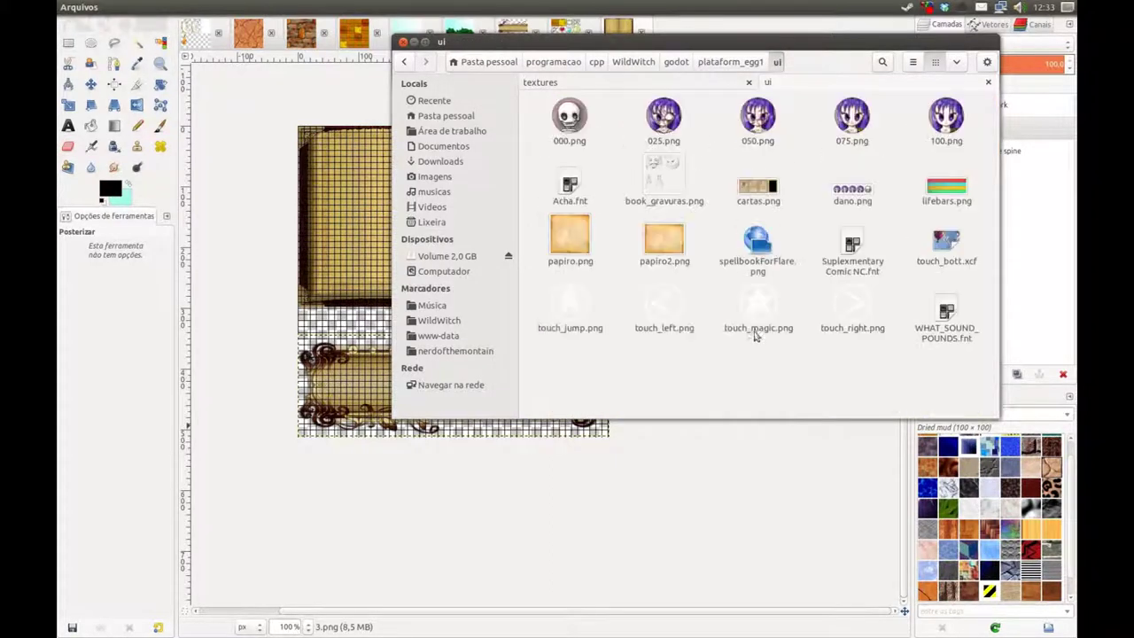
click(943, 326)
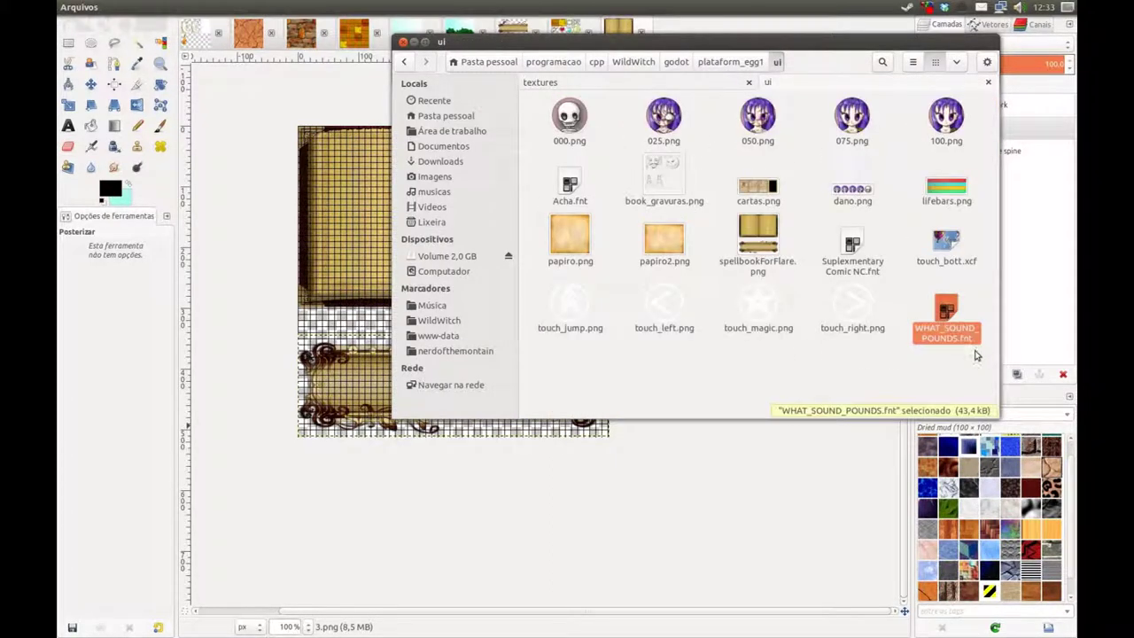
click(931, 363)
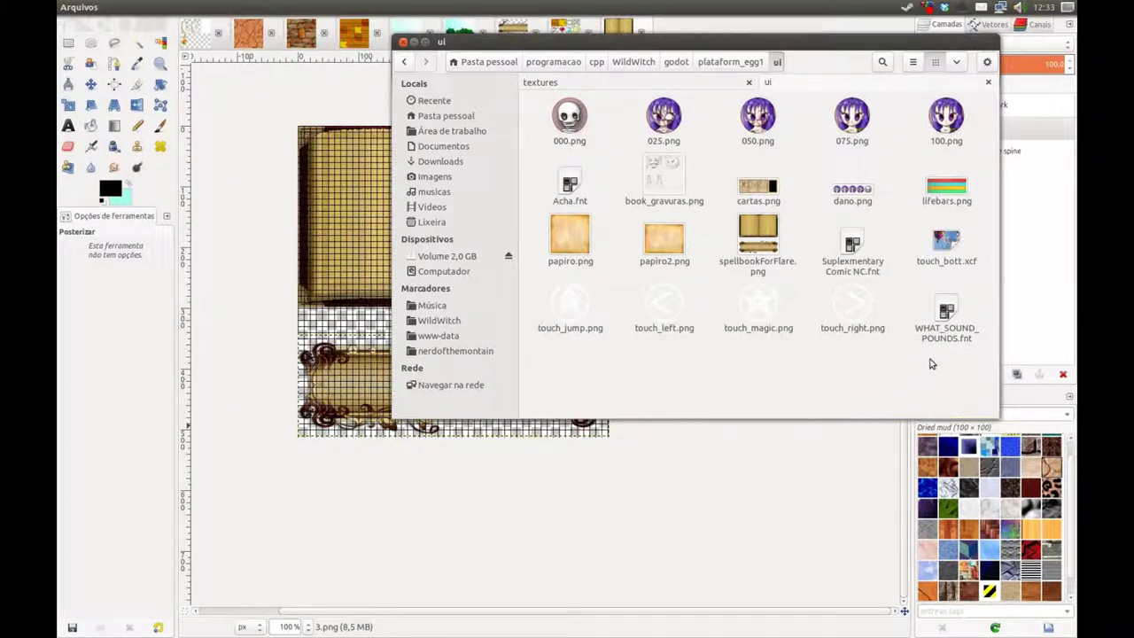
key(alt+Tab)
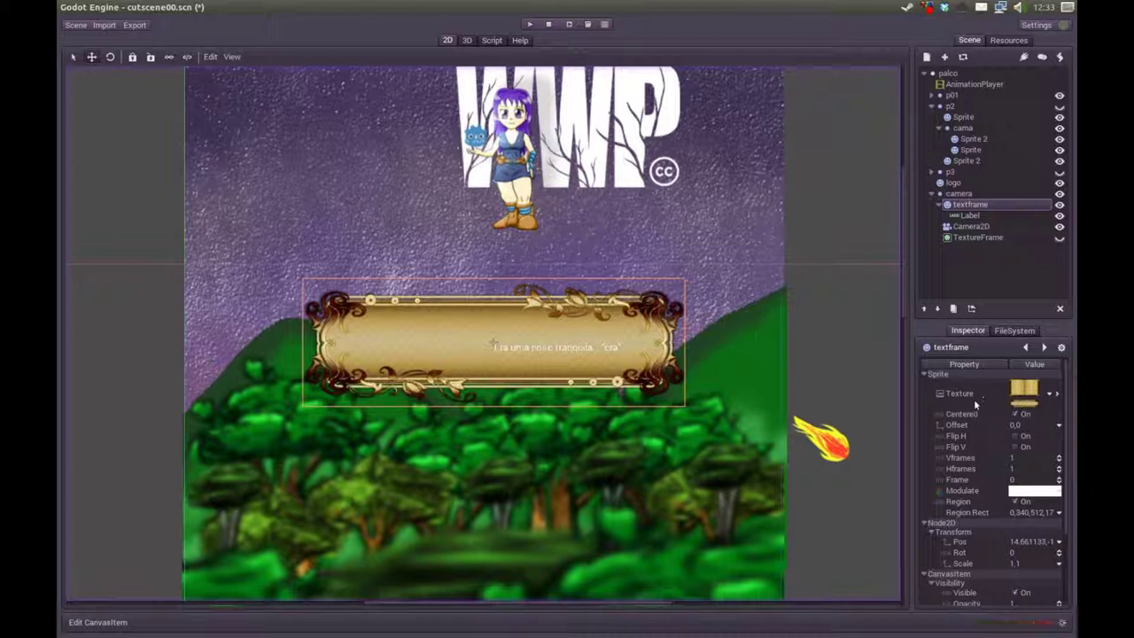
- Select the dialogue Label and scroll the Inspector down to its Custom Fonts section
click(969, 218)
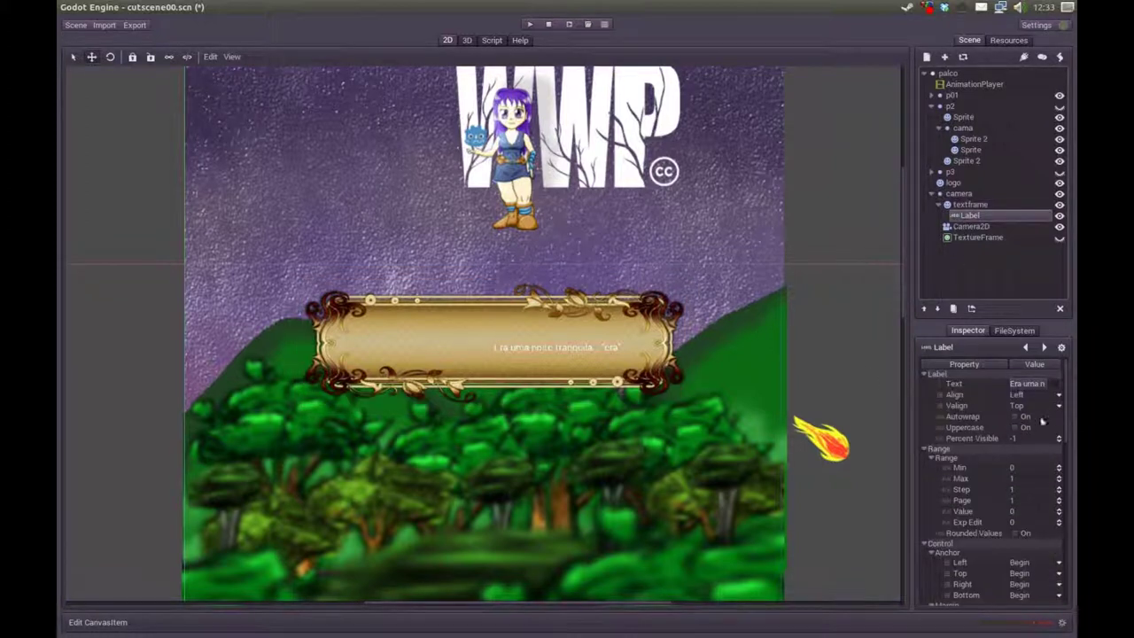
mouse_move(1064, 394)
mouse_down()
mouse_move(1063, 425)
mouse_move(1067, 394)
mouse_up()
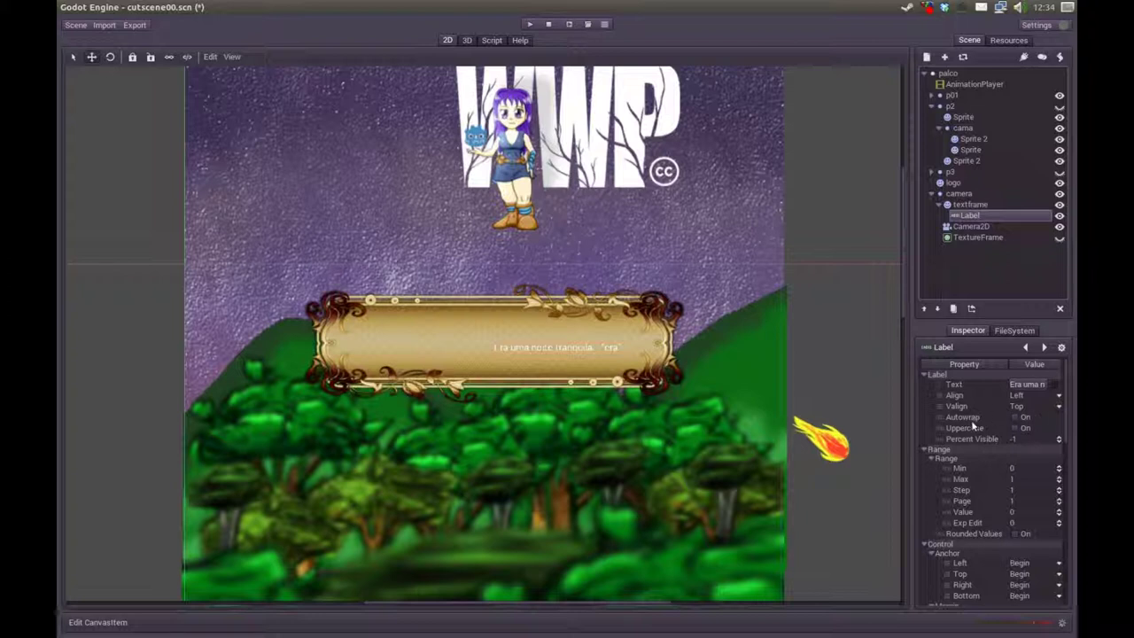
drag(1065, 417, 1050, 544)
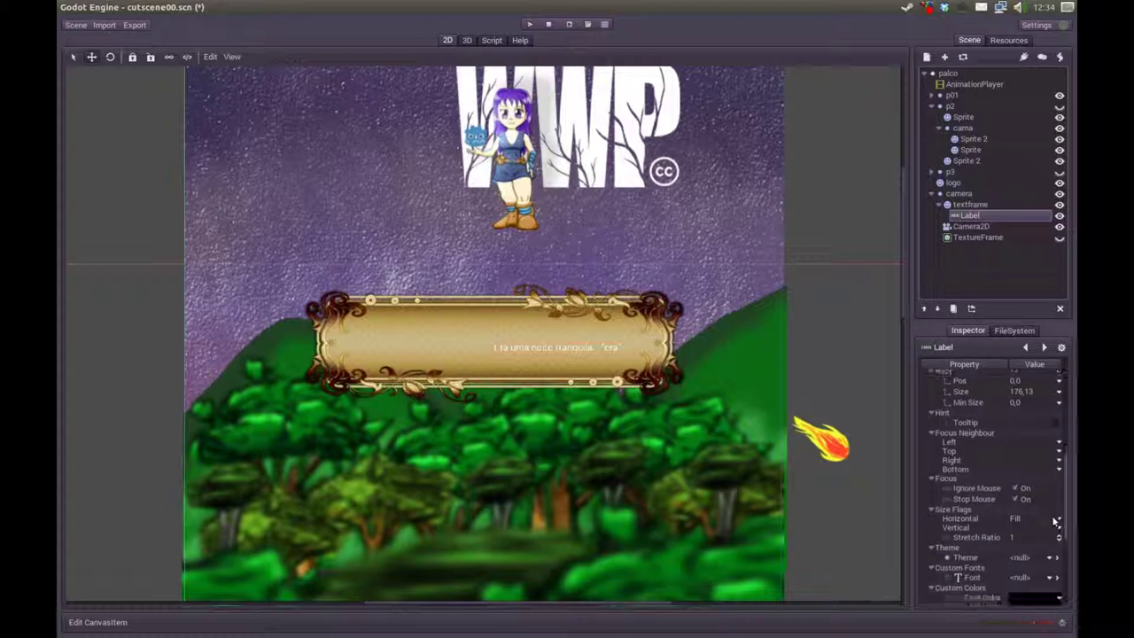
- Load WHAT_SOUND_POUNDS.fnt as the Label's custom font and enable the Font Color override
click(1050, 541)
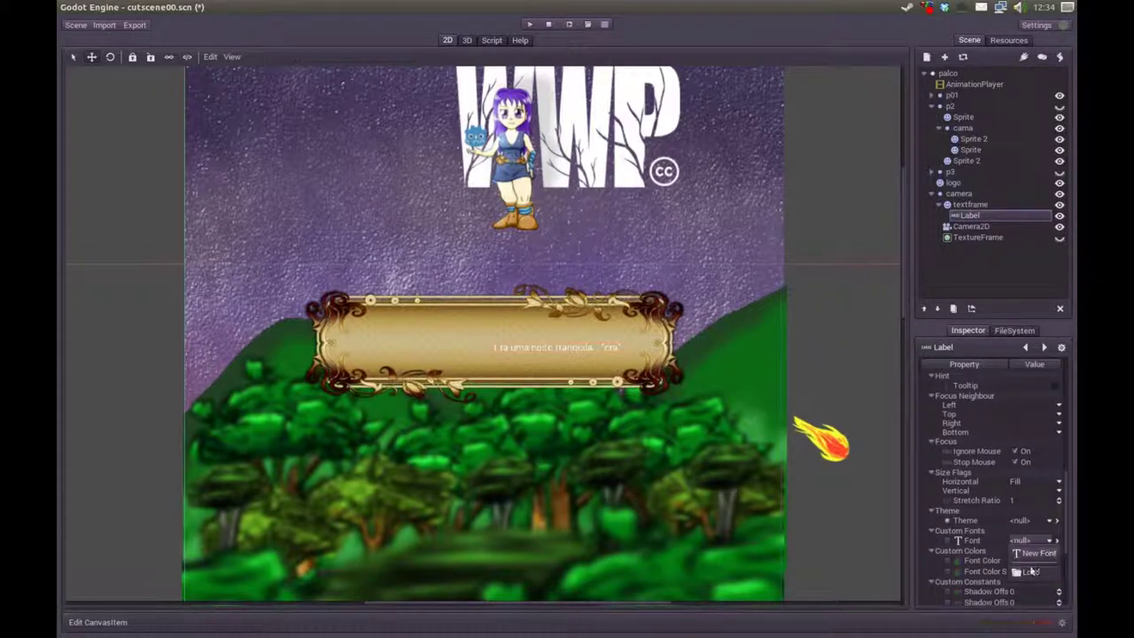
click(1037, 569)
click(248, 174)
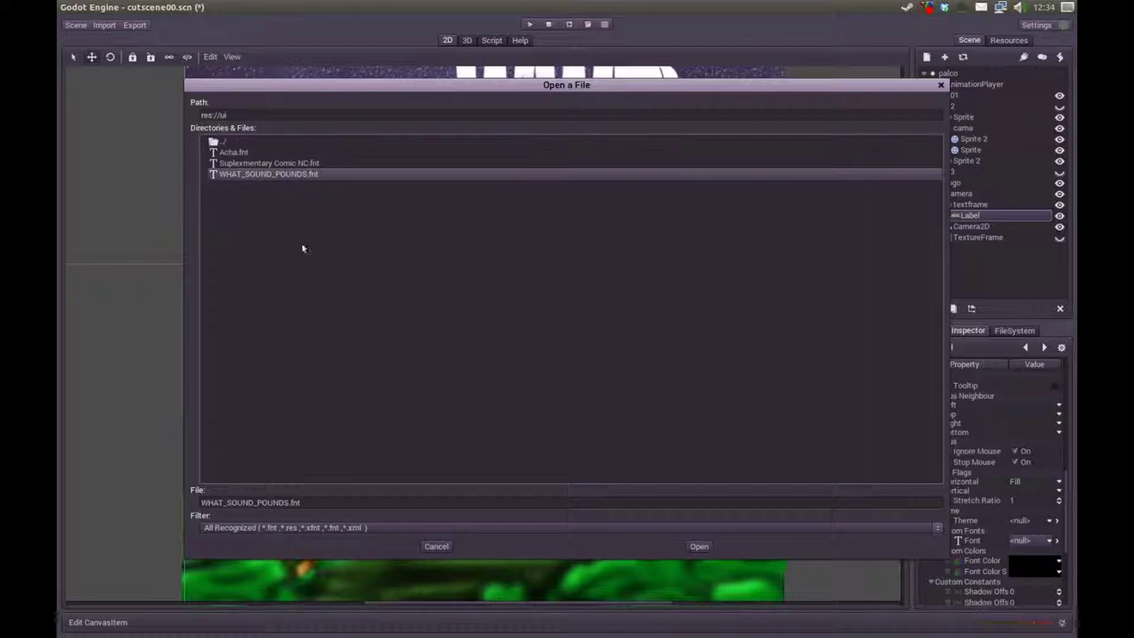
click(700, 546)
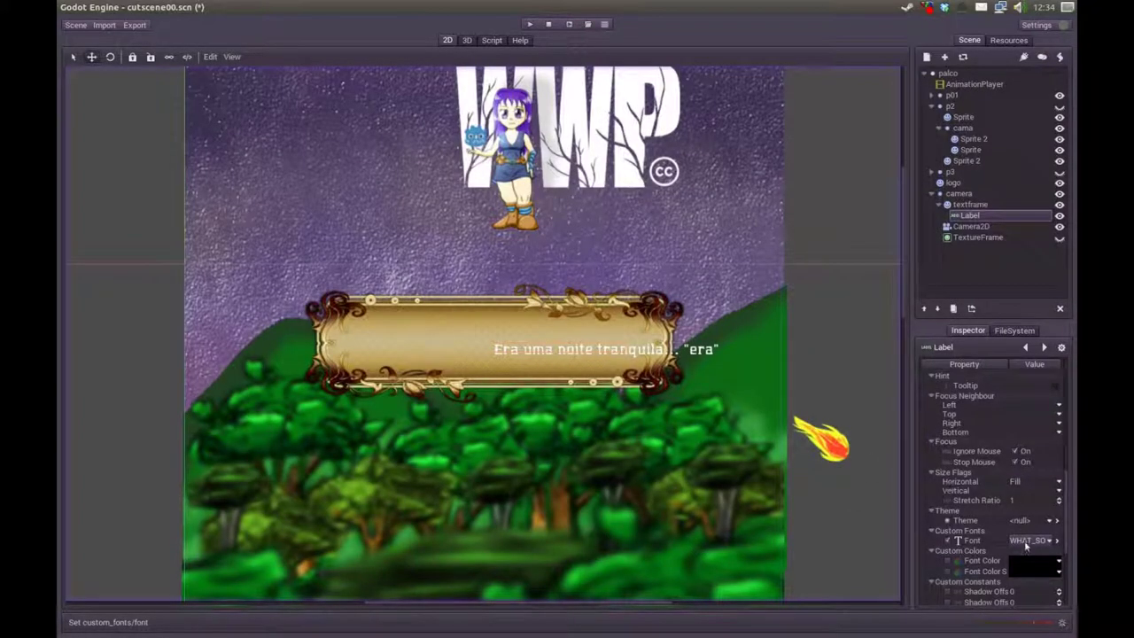
click(947, 560)
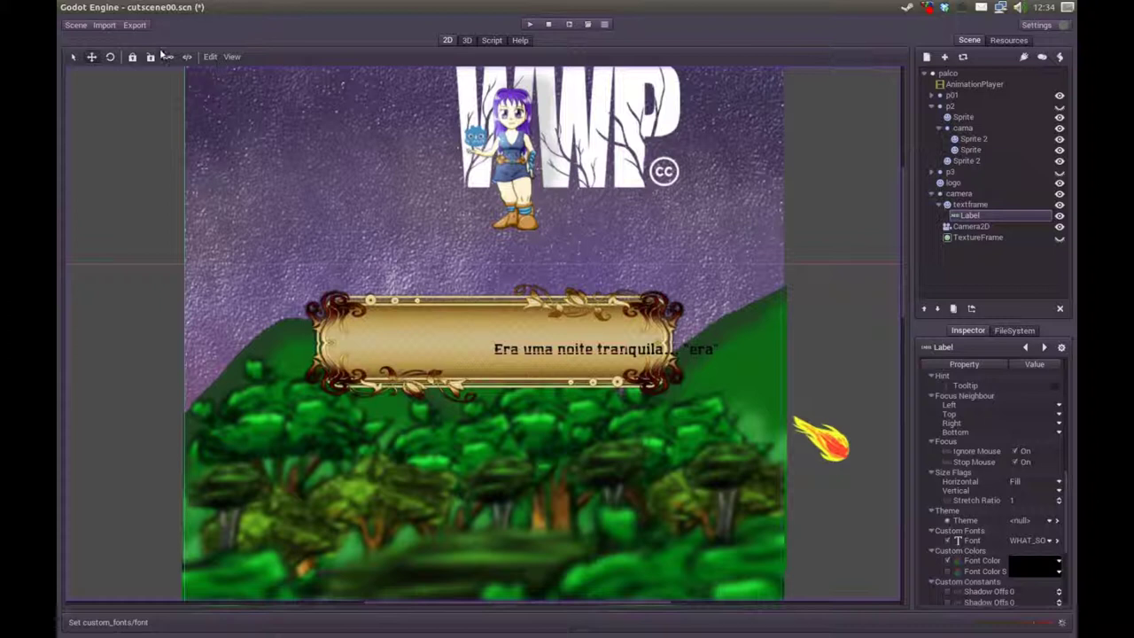
- Move the Label to the frame's upper left and stretch its edges to fill the scroll
drag(504, 356, 380, 341)
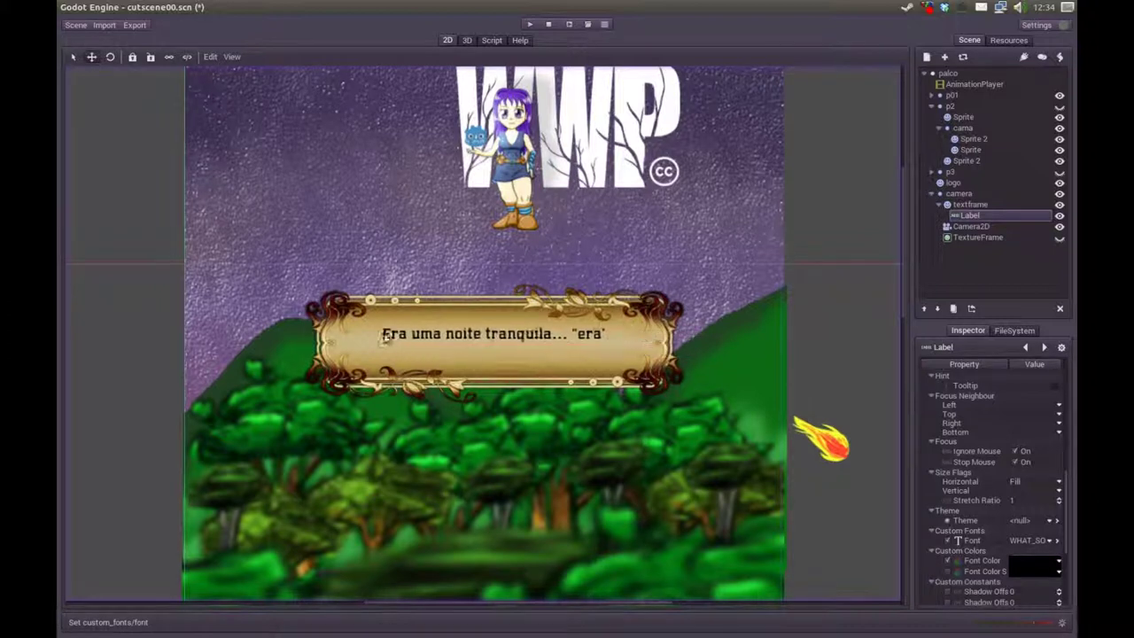
drag(380, 341, 364, 336)
click(72, 55)
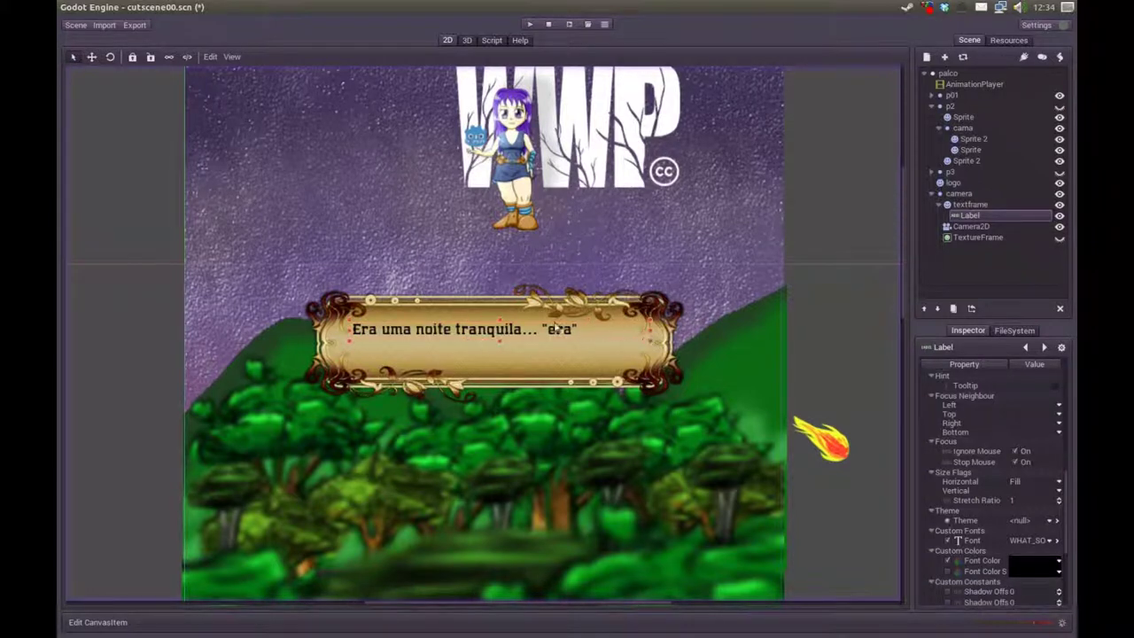
drag(499, 347, 496, 372)
drag(500, 325, 501, 325)
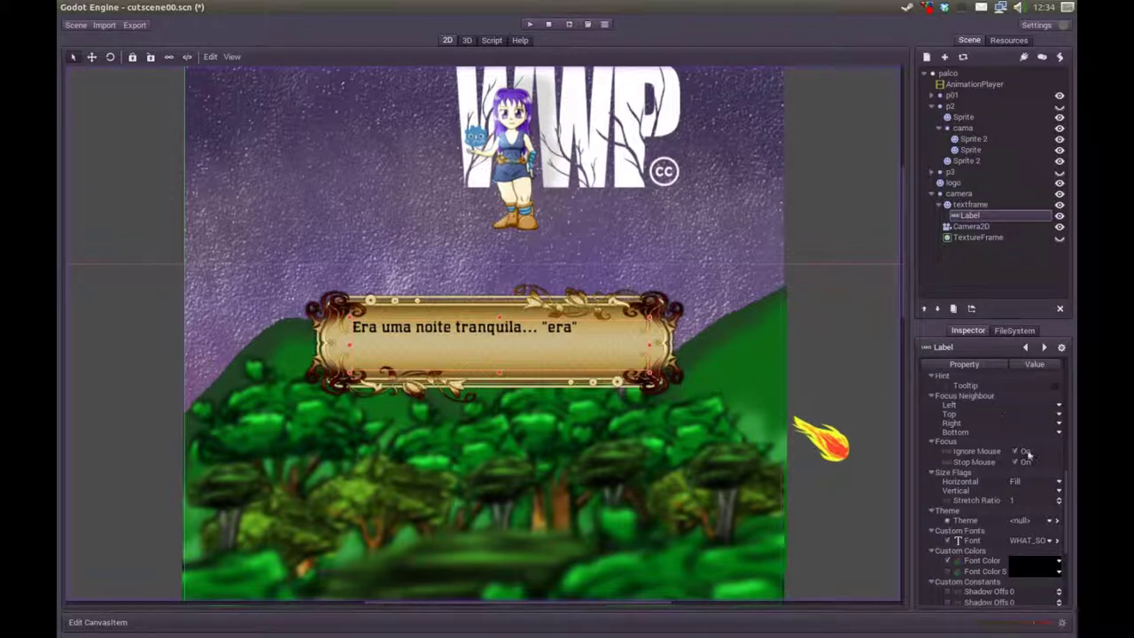
drag(1066, 486, 1066, 381)
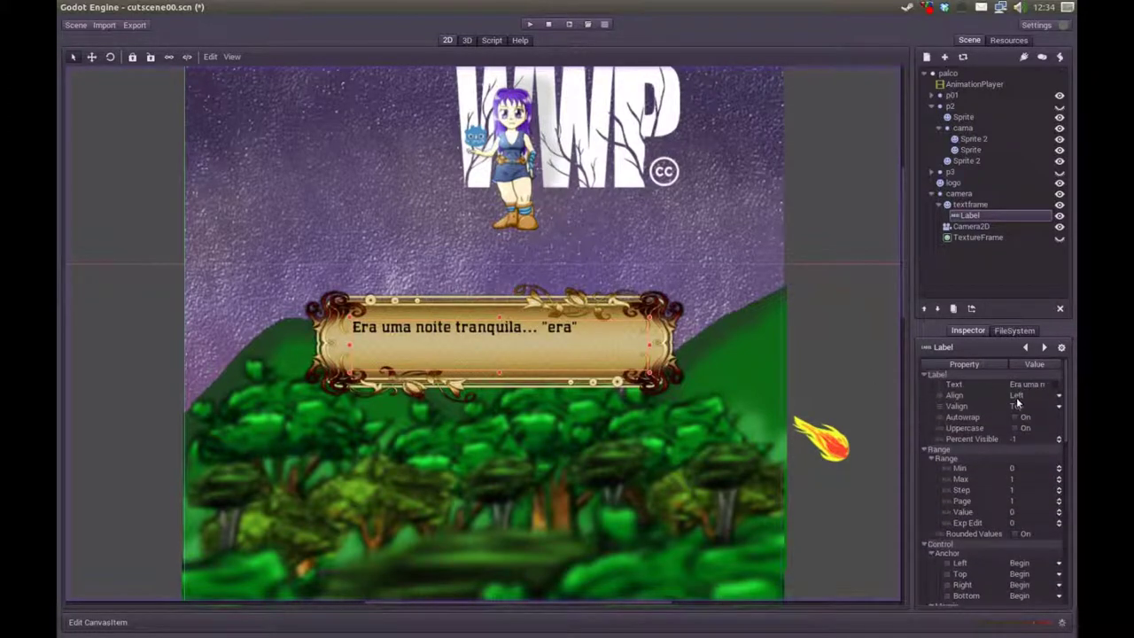
- Set the dialogue Label's Align property to Center in the Inspector
click(1058, 399)
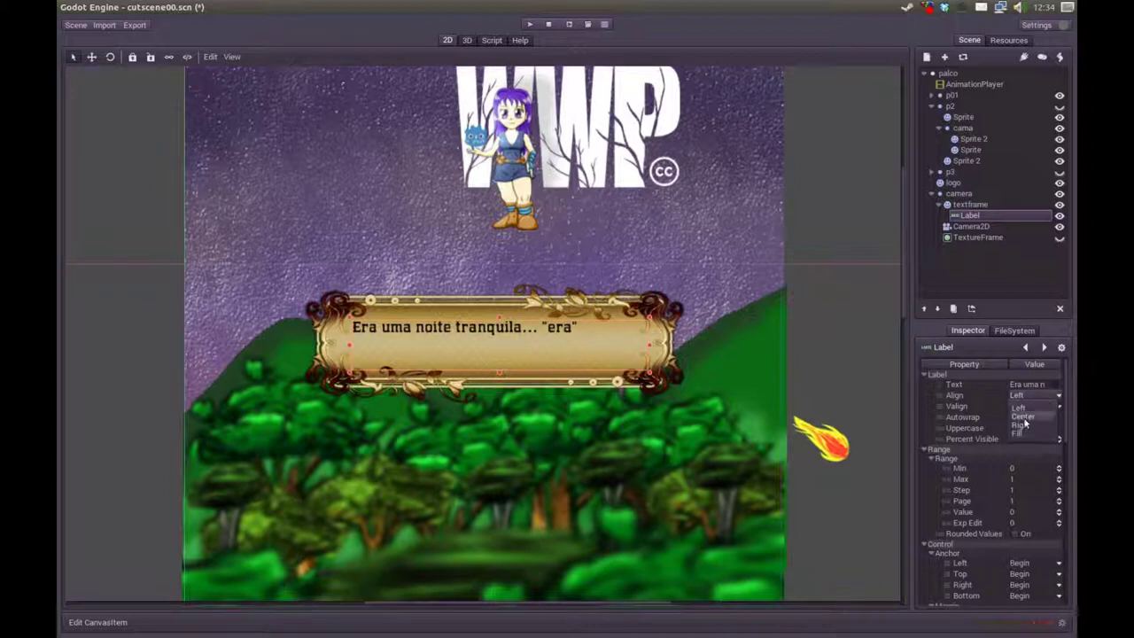
click(1021, 424)
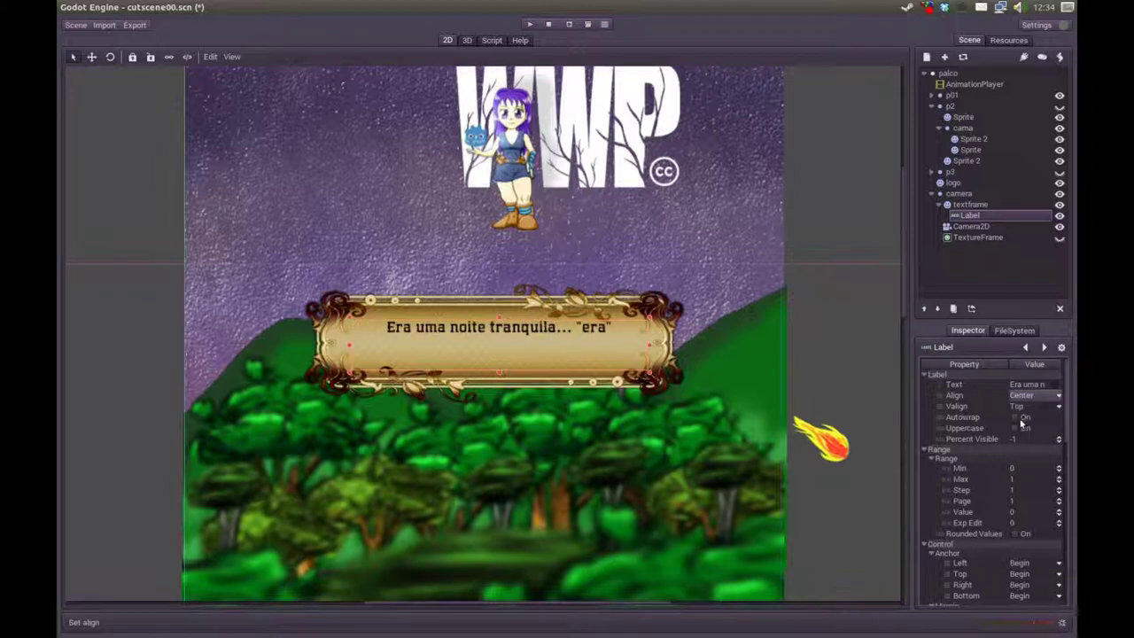
click(1055, 389)
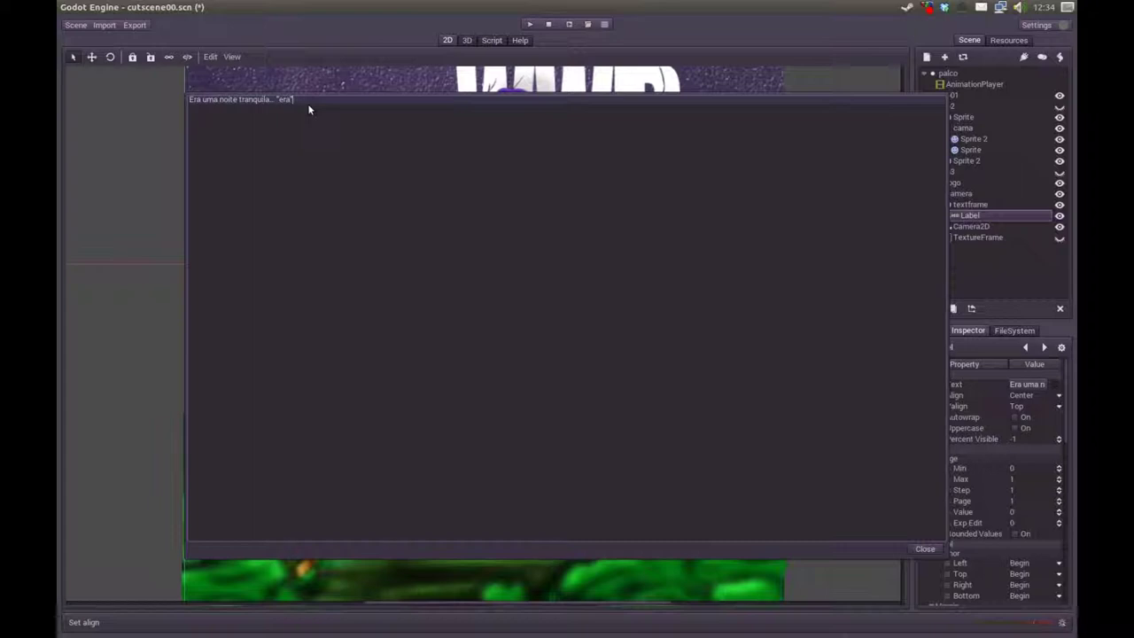
- Add a line break before "era" so it sits under "Era uma noite tranquila..."
key(Return)
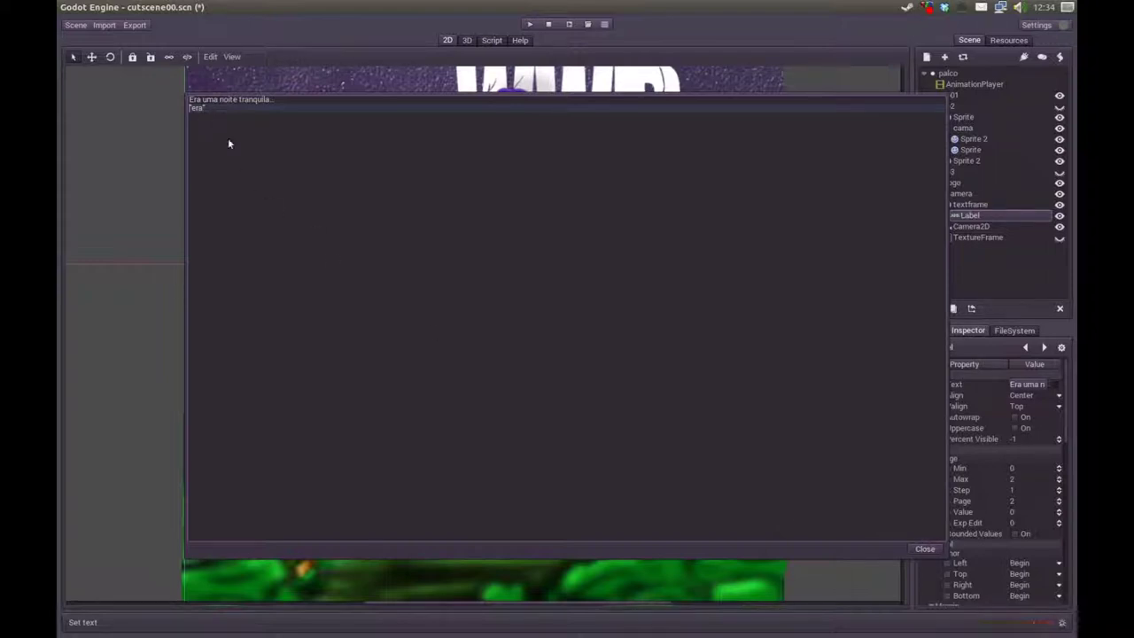
click(926, 548)
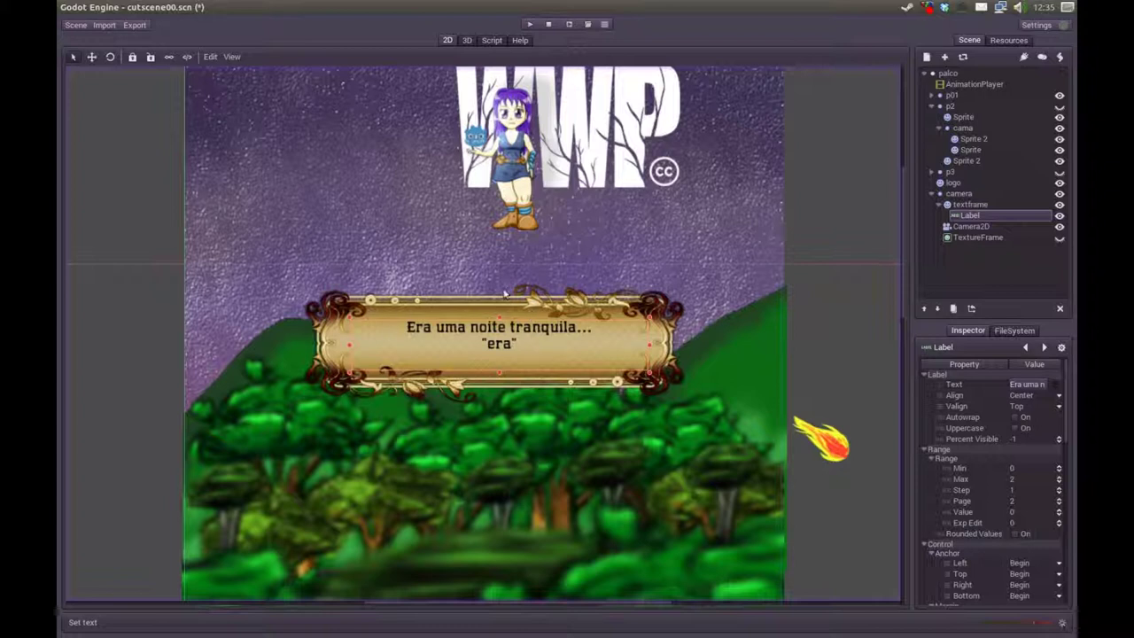
scroll(1065, 418, down, 1)
scroll(1065, 416, up, 1)
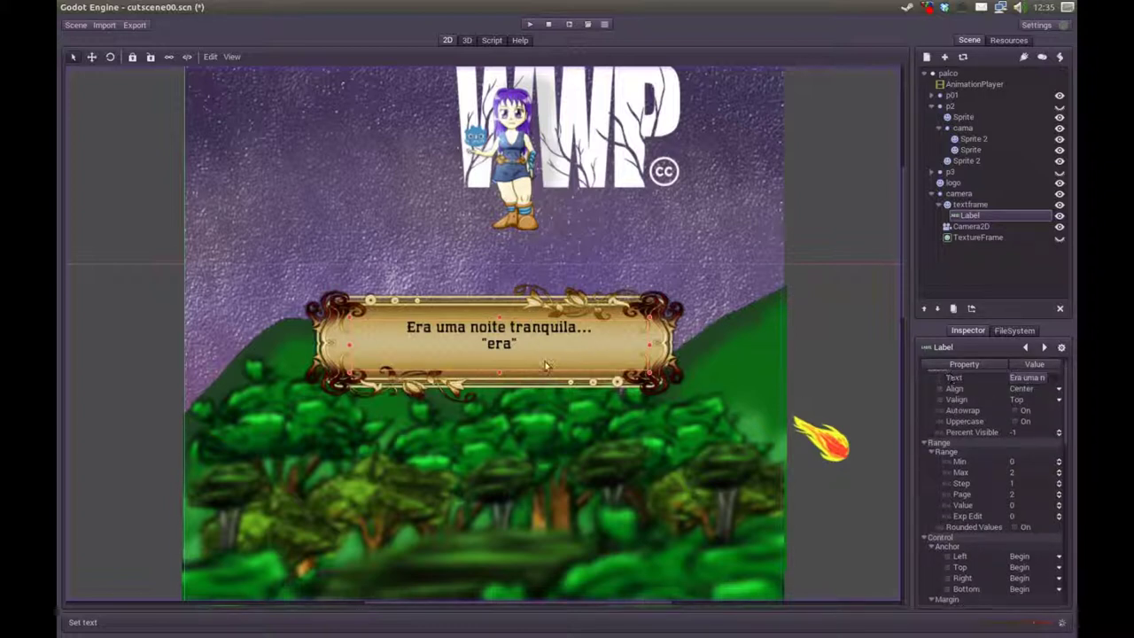